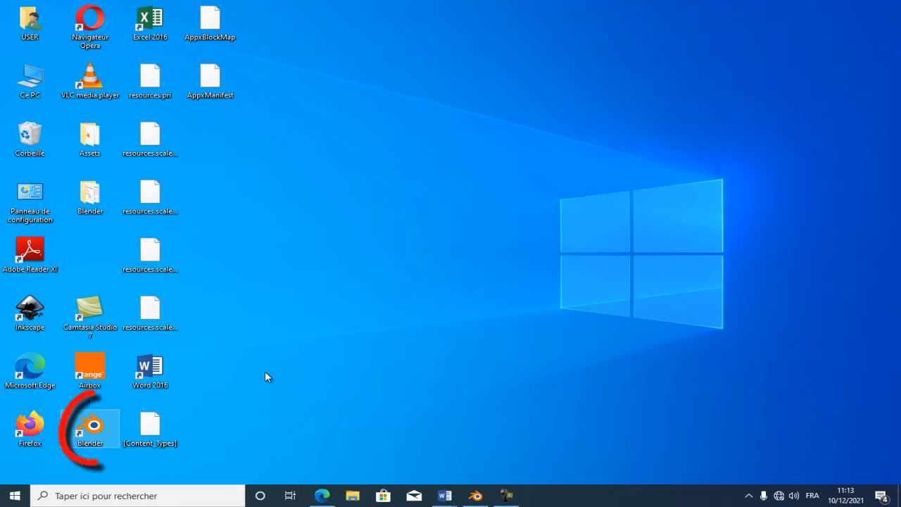
- Launch Blender and delete the default cube from the new scene
double_click(98, 428)
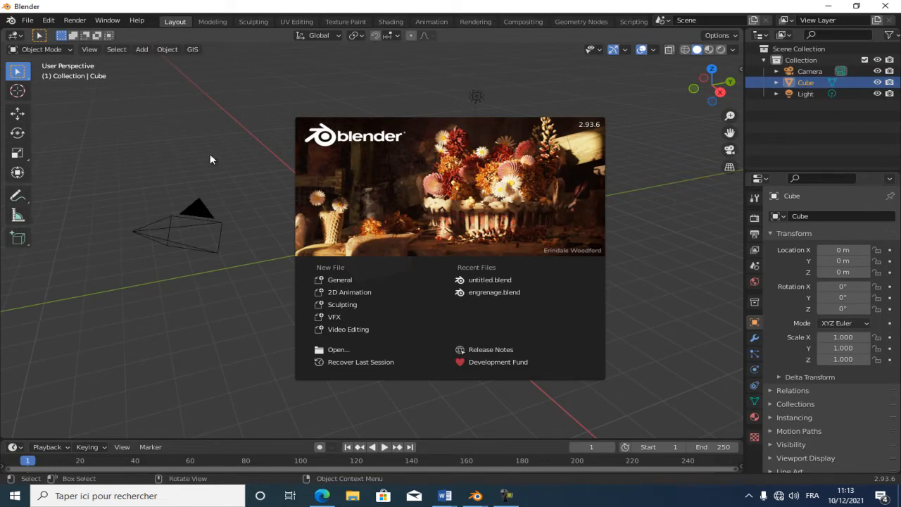
left_click(180, 133)
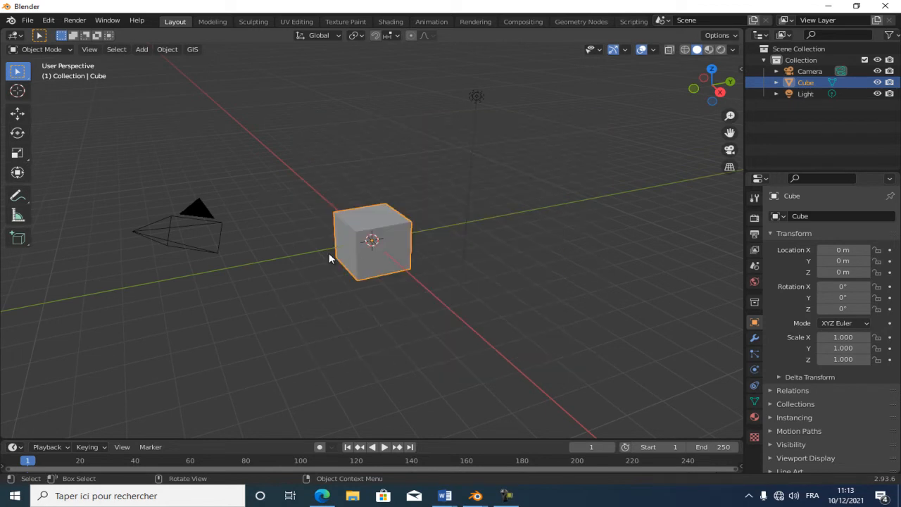
mouse_move(335, 338)
middle_mouse_down()
mouse_move(442, 325)
mouse_move(451, 316)
mouse_move(223, 344)
middle_mouse_up()
scroll(245, 306, "down", 3)
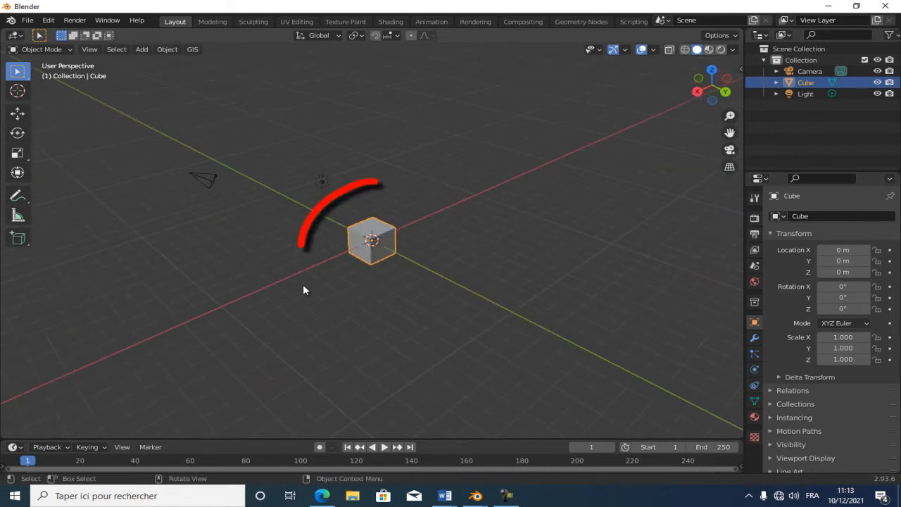
scroll(300, 292, "up", 2)
middle_click_drag(301, 295, 358, 255)
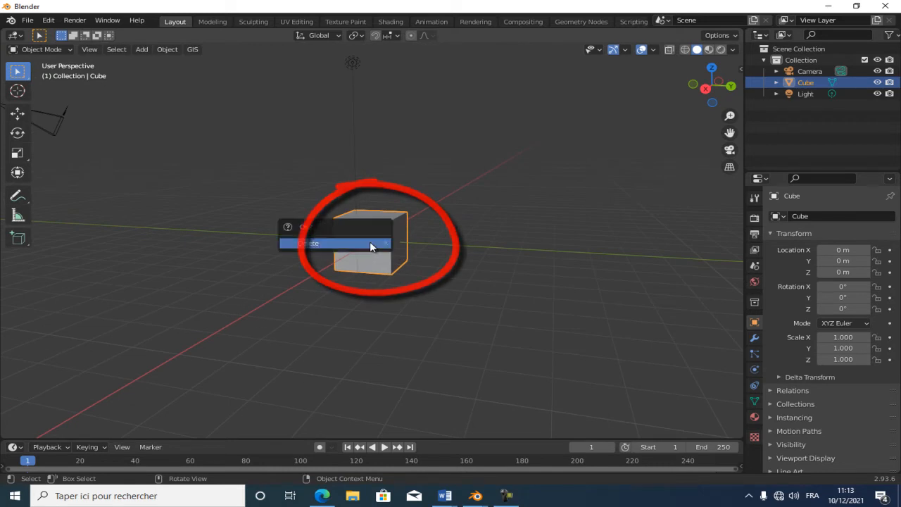
key("x")
left_click(371, 244)
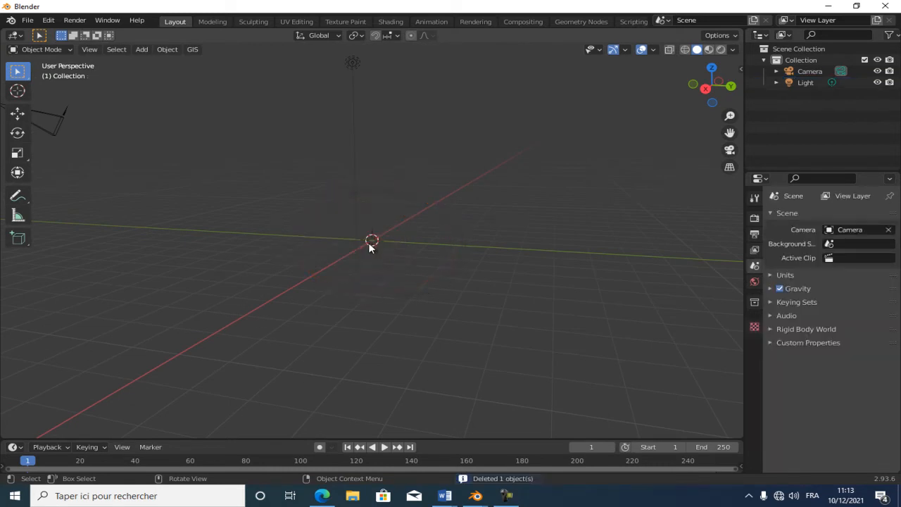
- Add a new cube mesh at the scene origin
key("shift+a")
mouse_move(361, 246)
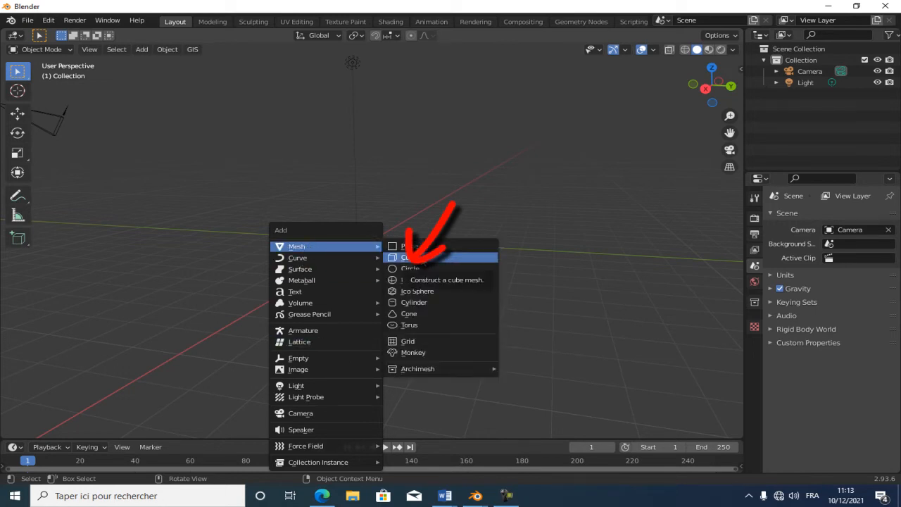
left_click(420, 257)
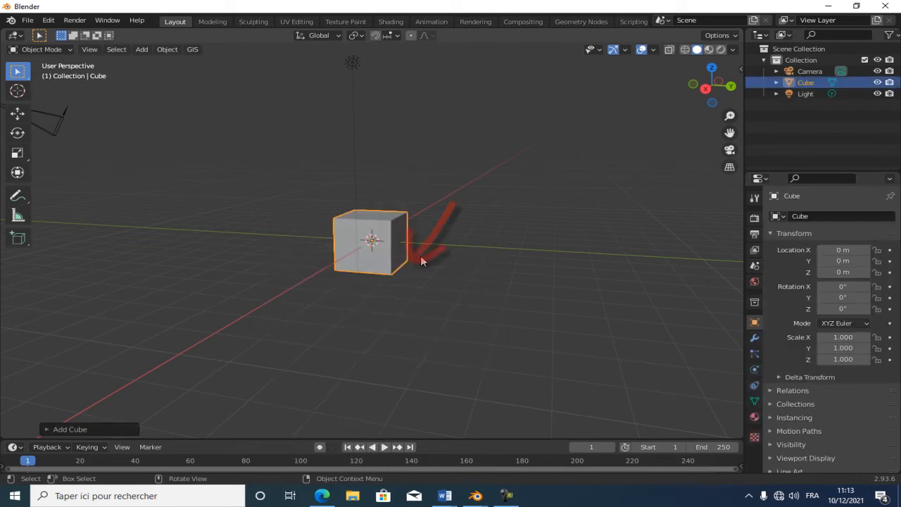
middle_click_drag(431, 273, 276, 303)
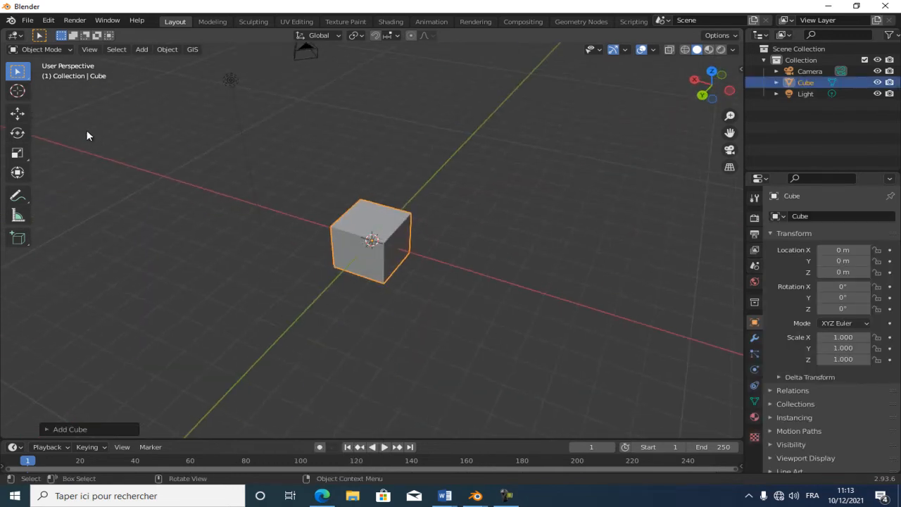
left_click(30, 22)
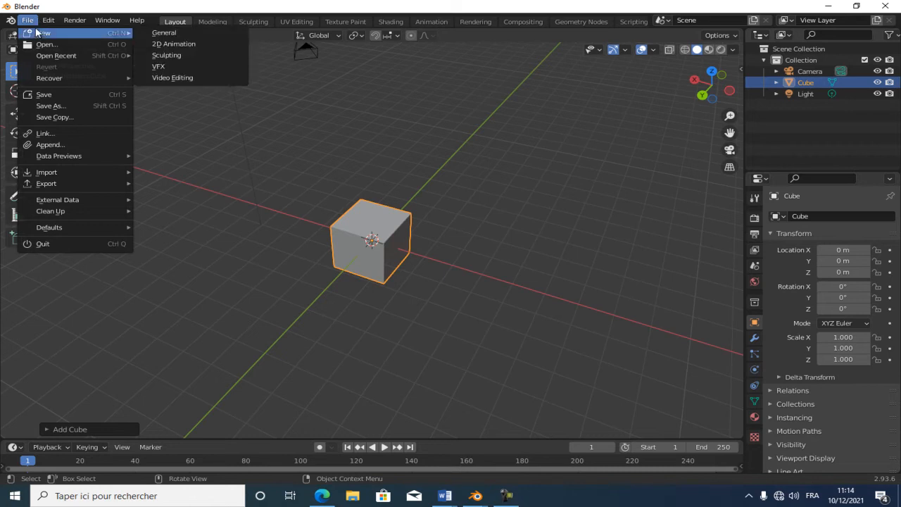
mouse_move(51, 19)
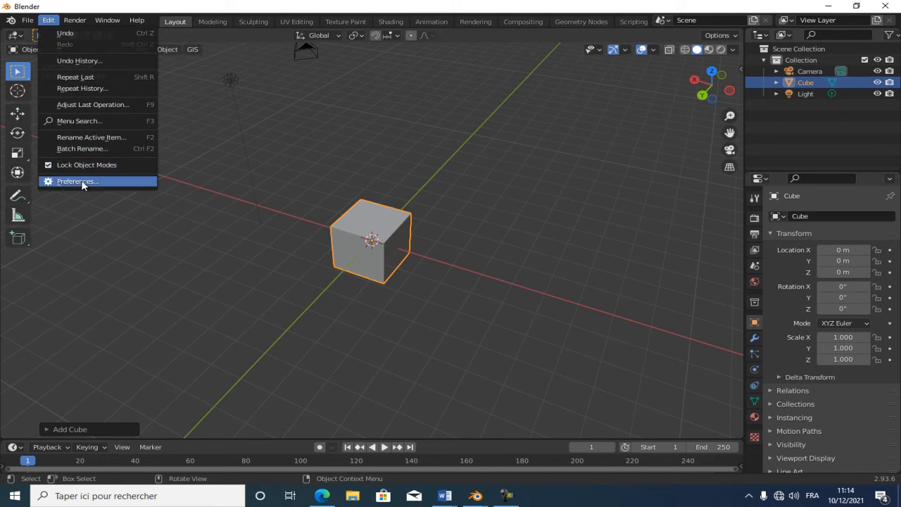
left_click(76, 21)
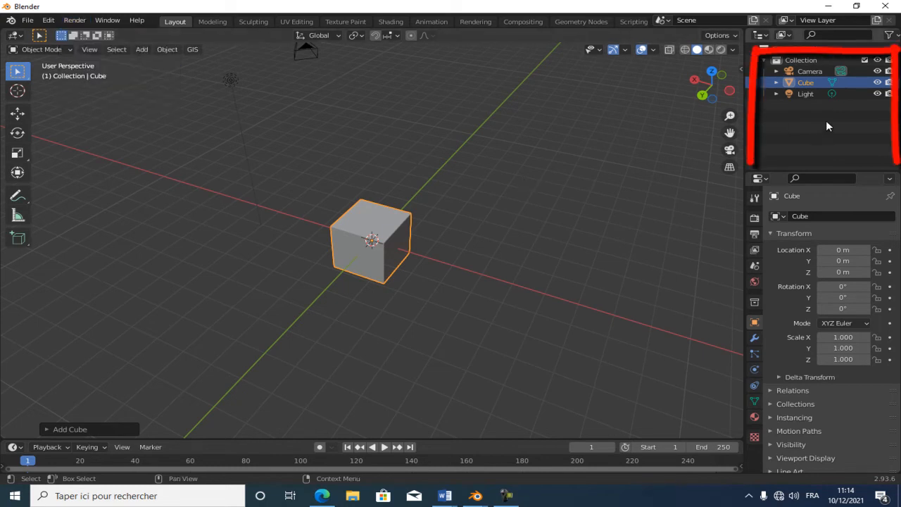
- Select the camera, cube and light together in the outliner and display the cube's modifier properties
left_click_drag(814, 130, 790, 64)
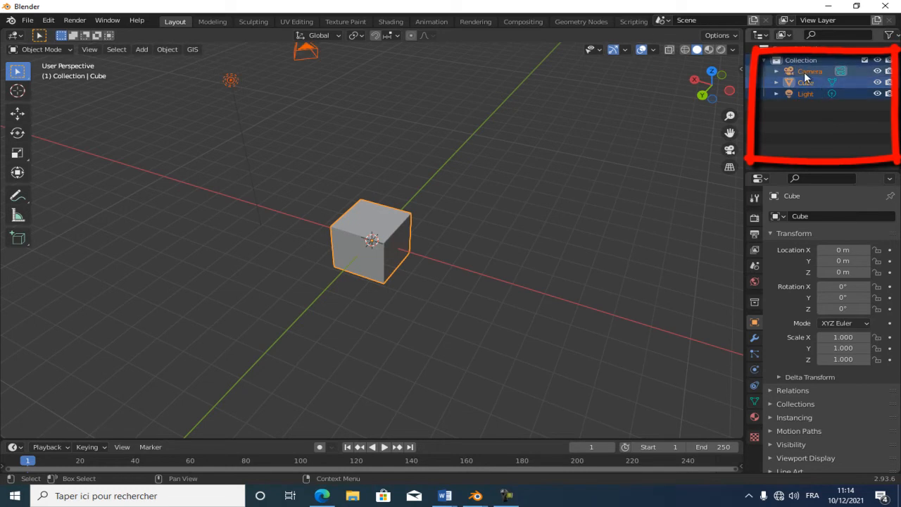
left_click(753, 337)
left_click(787, 216)
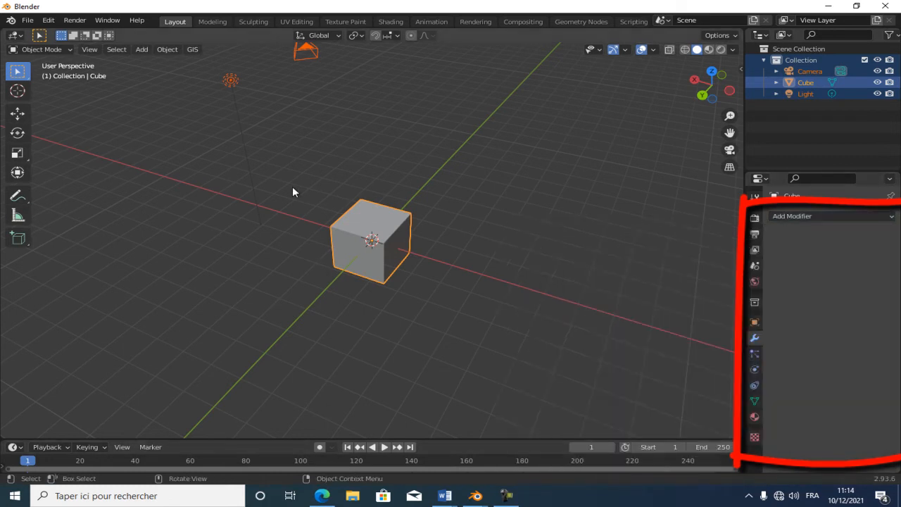
- Split the 3D viewport vertically into two side-by-side views, with the first slightly wider than the second
mouse_move(428, 272)
middle_mouse_down()
mouse_move(416, 192)
mouse_move(464, 201)
middle_mouse_up()
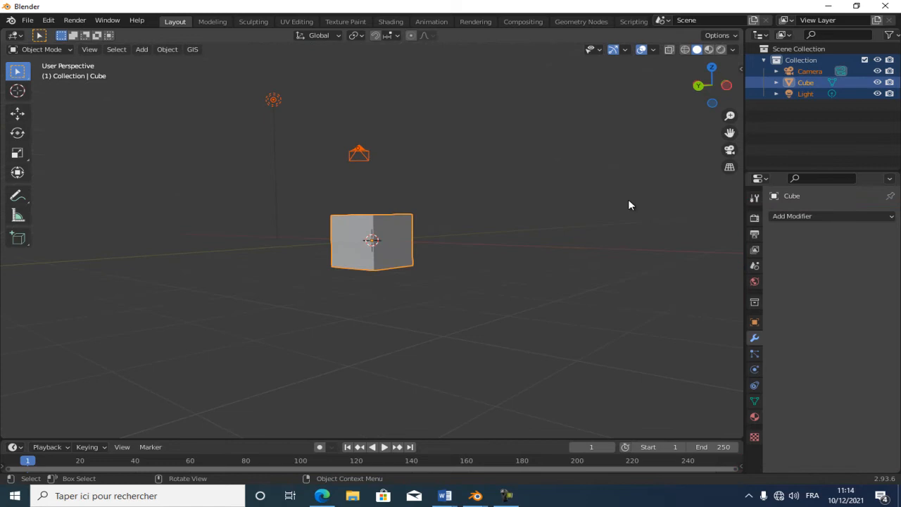
right_click(739, 196)
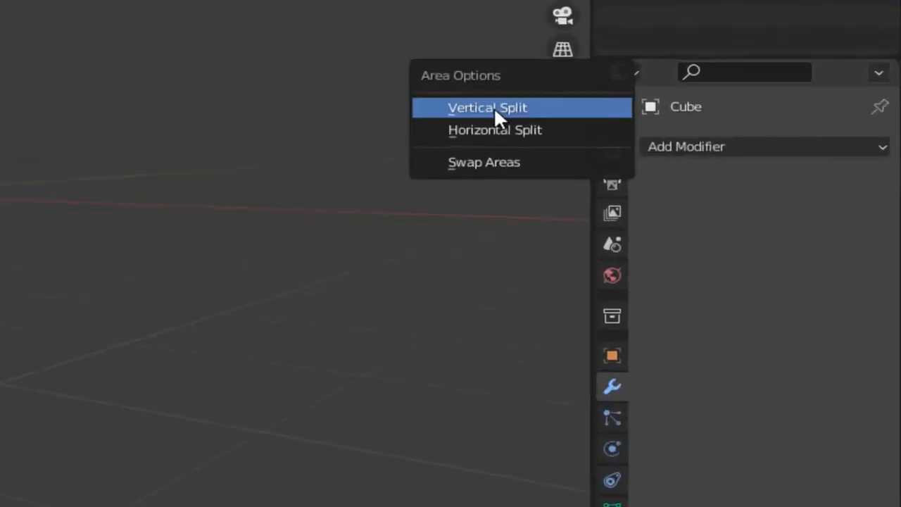
left_click(493, 109)
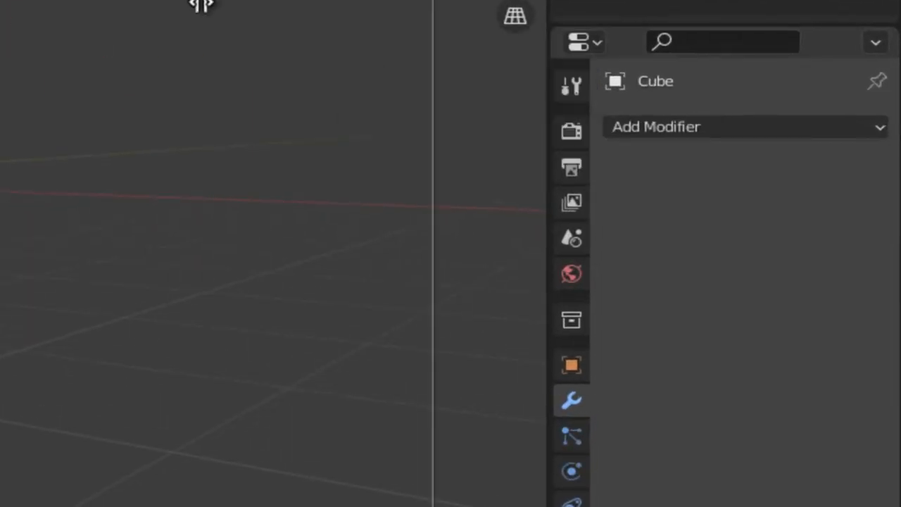
left_click(227, 234)
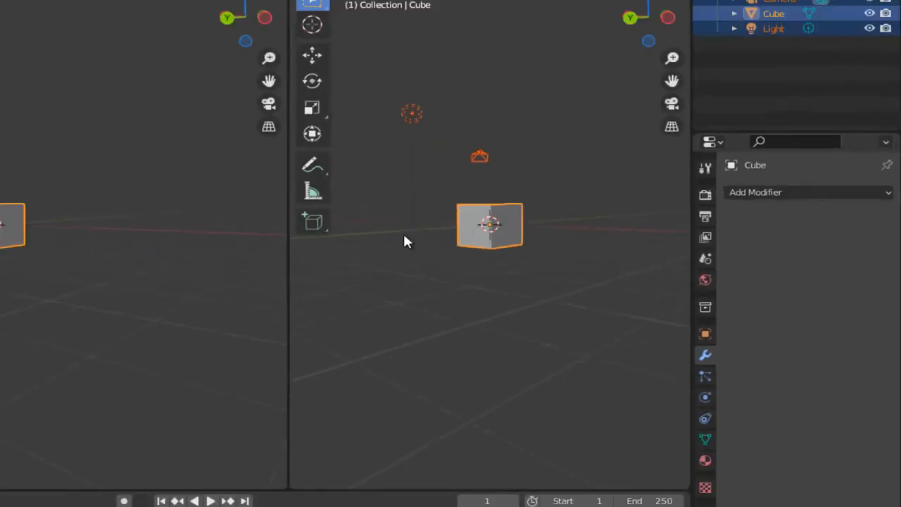
- Split the narrower 3D viewport horizontally and adjust the divider so its two stacked views are nearly equal in height
right_click(743, 303)
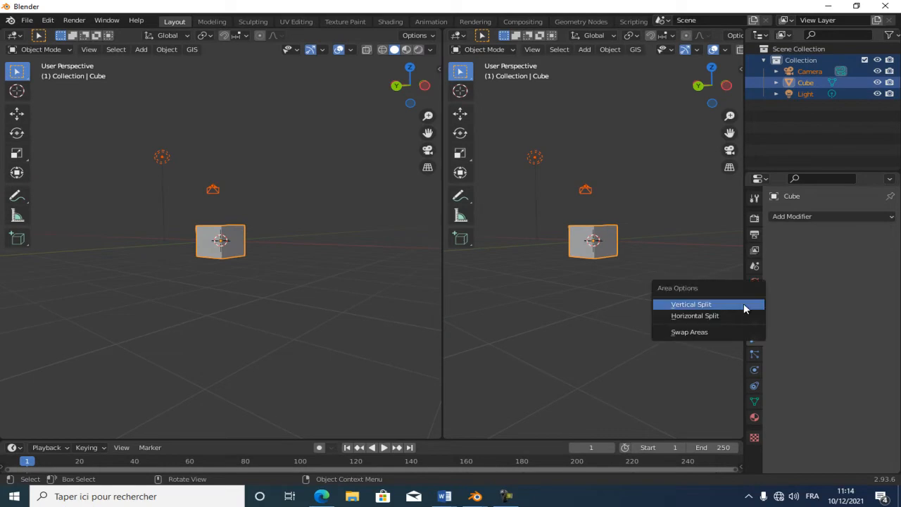
left_click(710, 315)
left_click(648, 296)
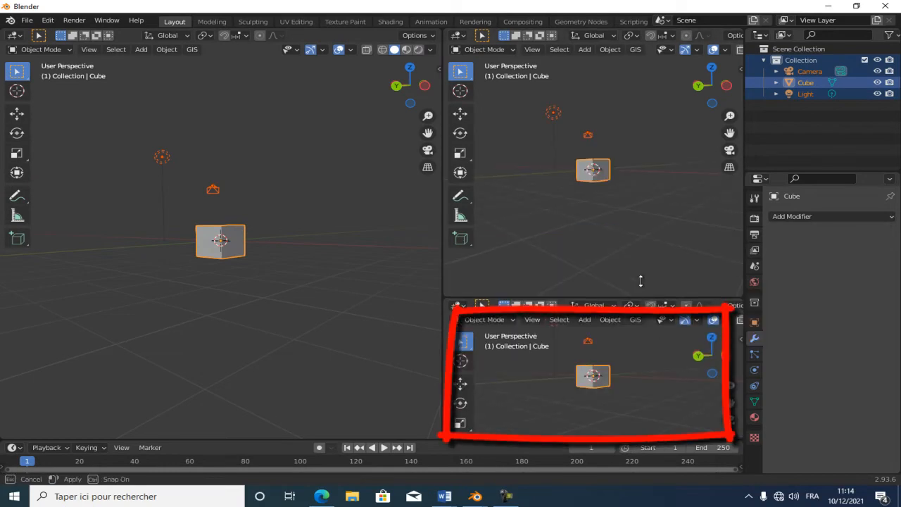
left_click_drag(633, 296, 647, 257)
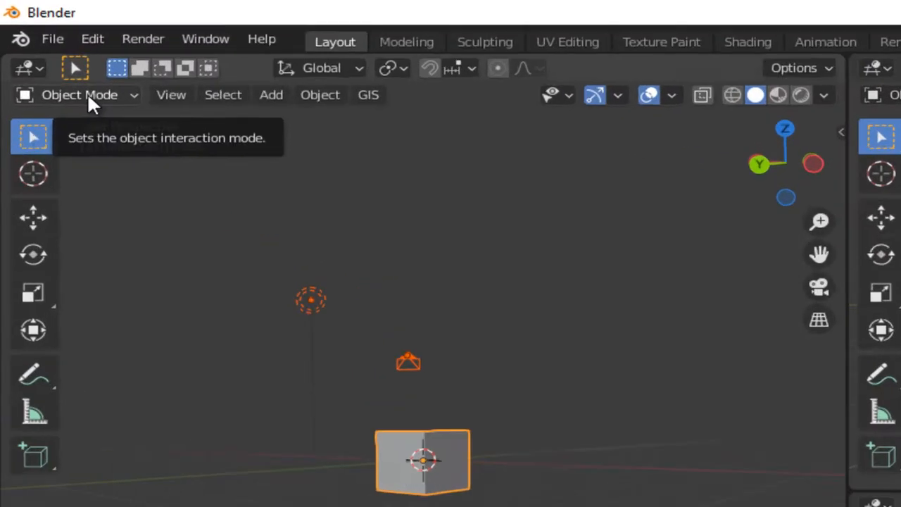
- Switch the cube from Object Mode to Edit Mode in the large viewport
left_click(45, 49)
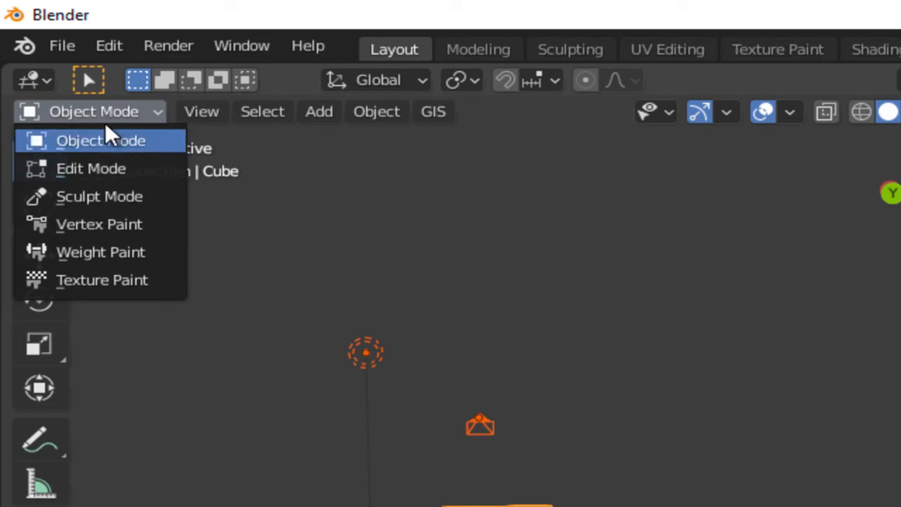
left_click(100, 164)
middle_click_drag(265, 261, 219, 290)
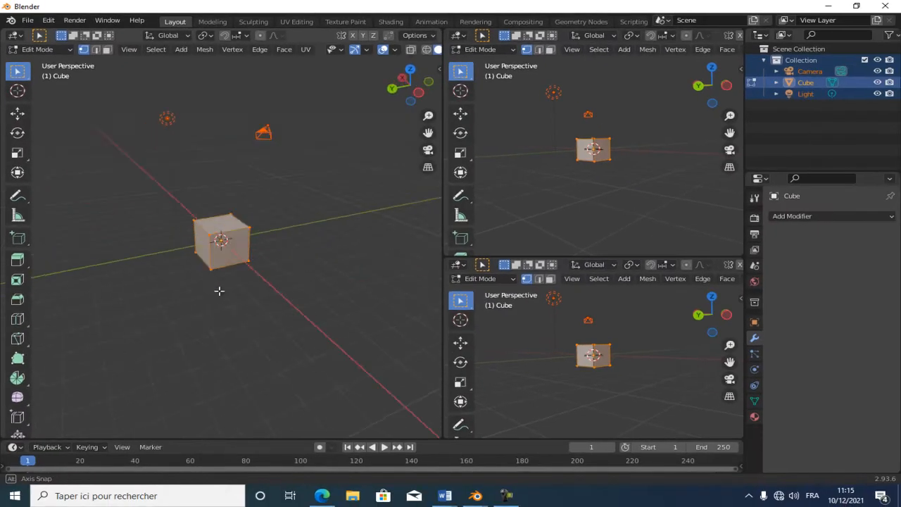
scroll(219, 285, "up", 6)
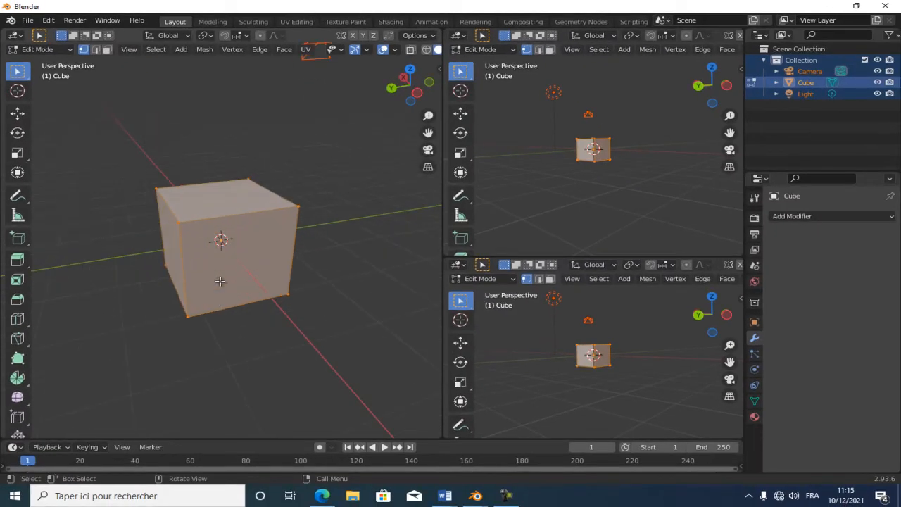
- Select one upper corner vertex of the cube and move it slightly outward
left_click(317, 199)
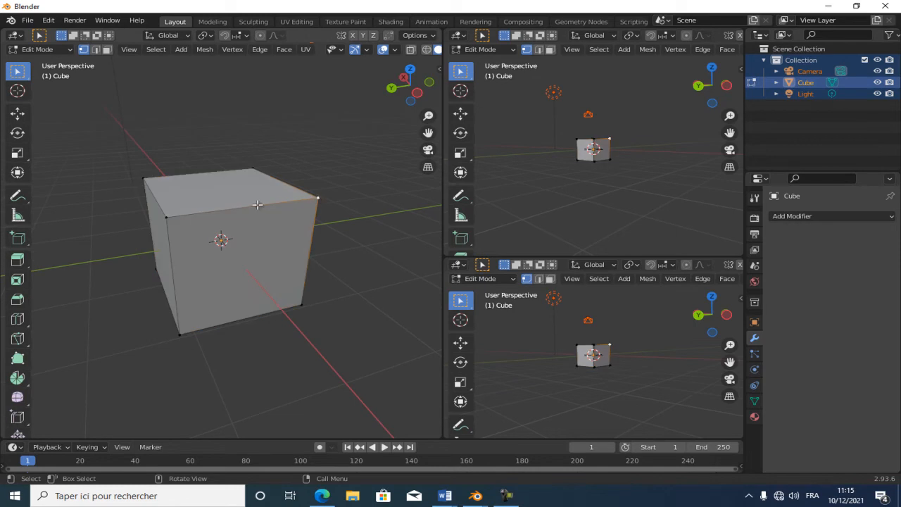
middle_click_drag(342, 225, 227, 233)
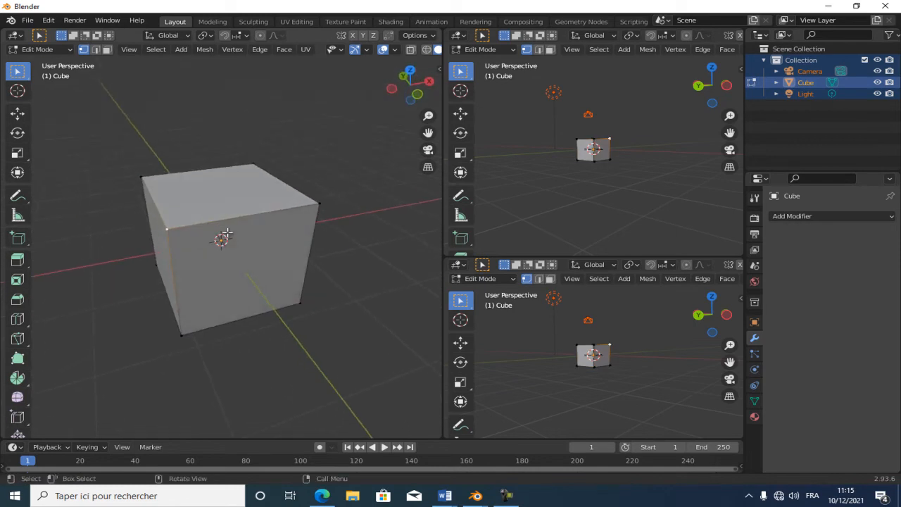
left_click(168, 229, "shift")
key("g")
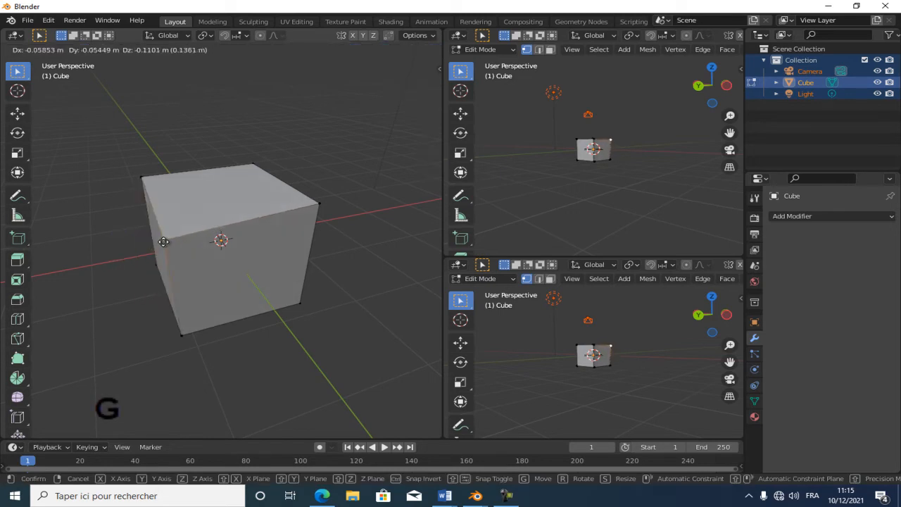
left_click(166, 239)
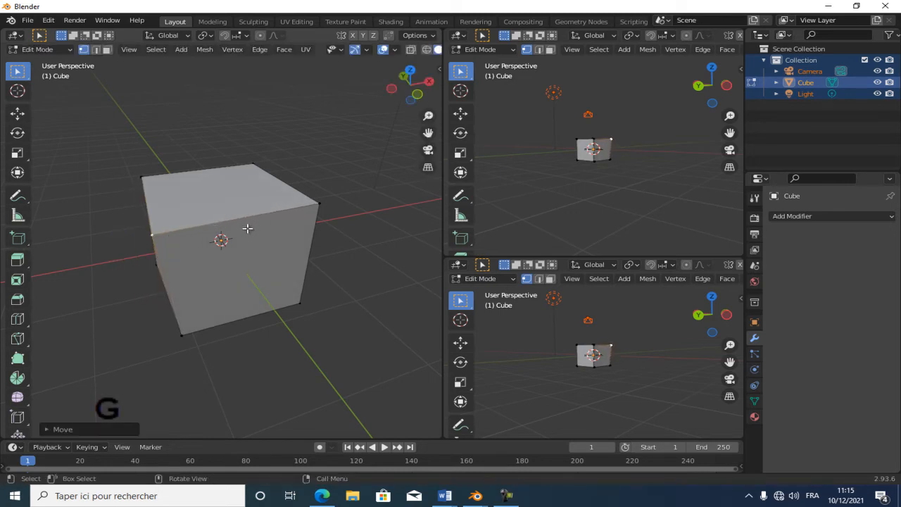
- Switch to edge selection and move one top edge of the cube inward
middle_click_drag(249, 215, 299, 233)
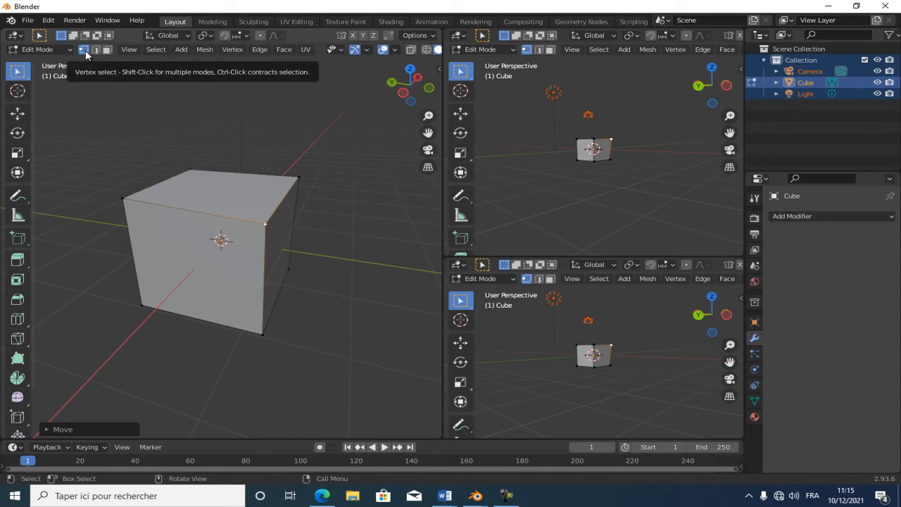
left_click(97, 50)
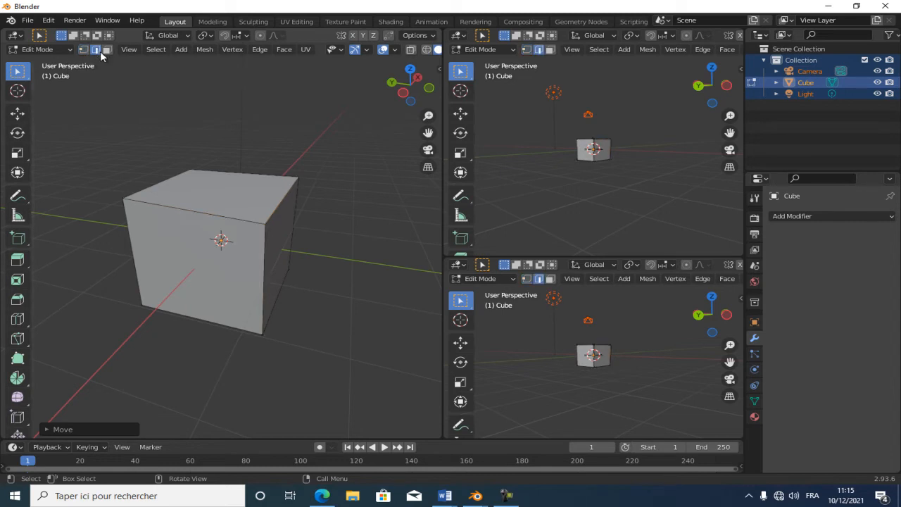
left_click(221, 217)
middle_click_drag(171, 186, 242, 209)
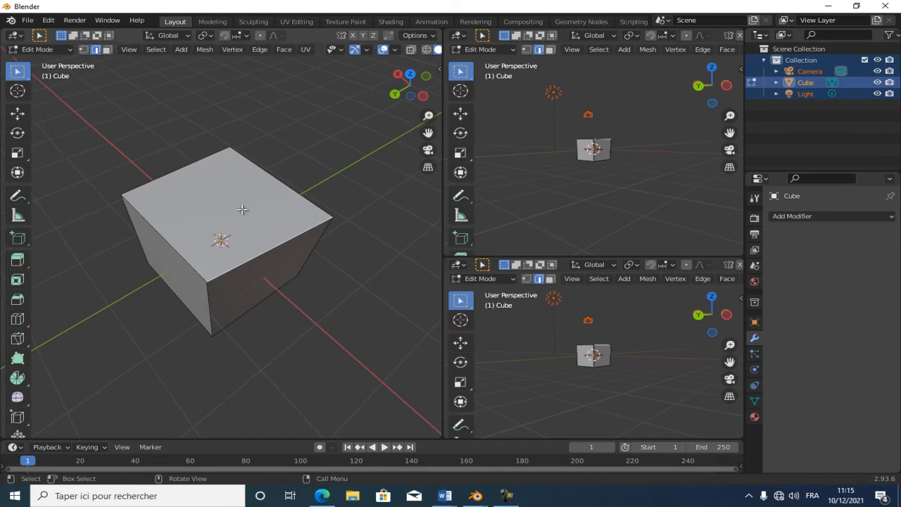
key("g")
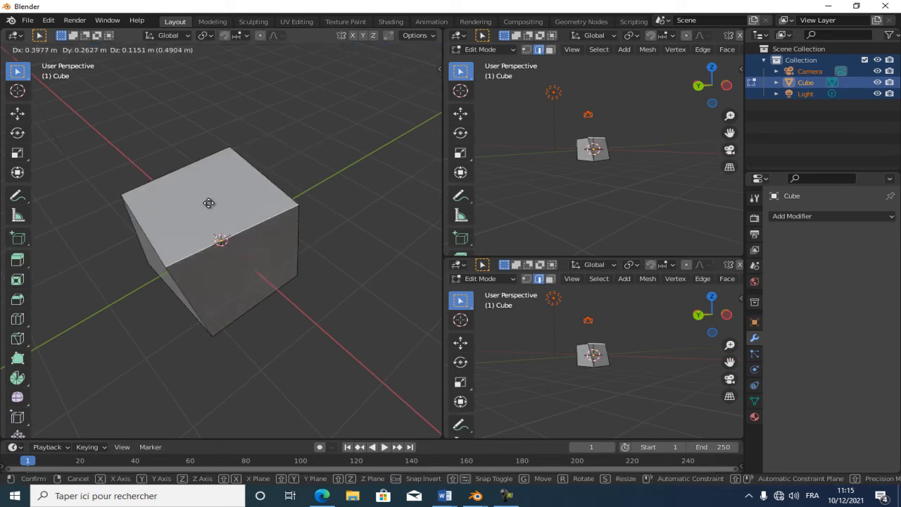
left_click(221, 197)
- Switch to face selection and move the cube's top face slightly sideways
middle_click_drag(223, 200, 126, 84)
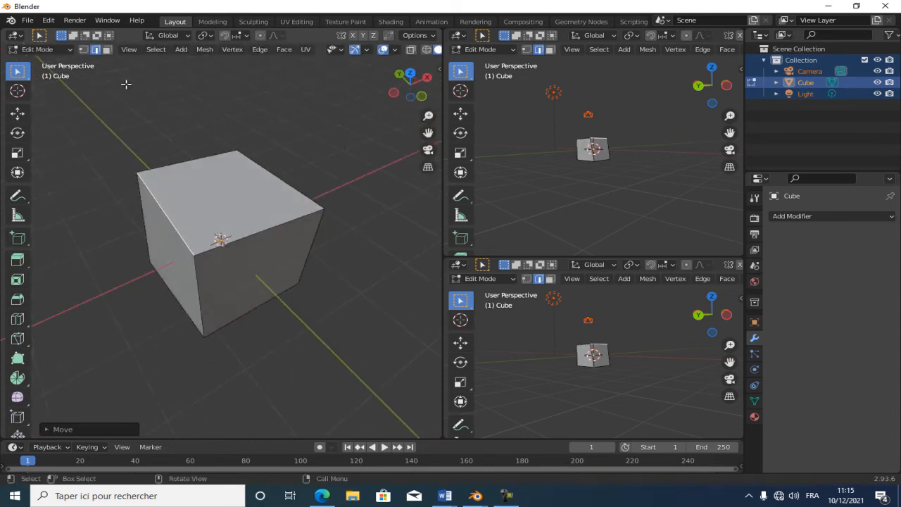
left_click(106, 50)
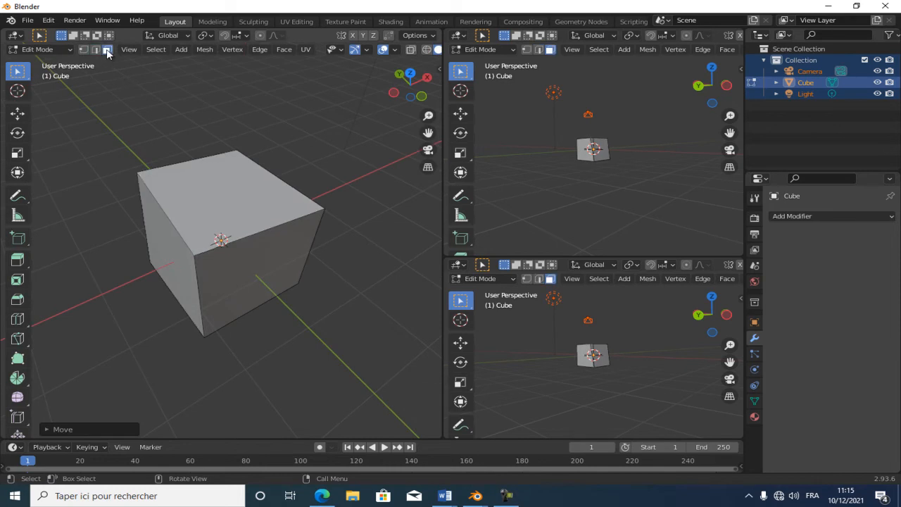
left_click(208, 198)
middle_click_drag(247, 231, 110, 212)
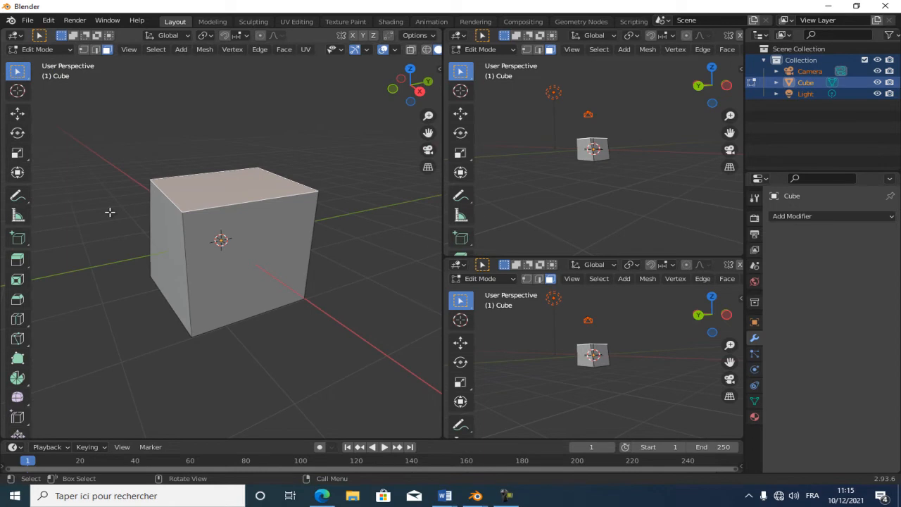
key("g")
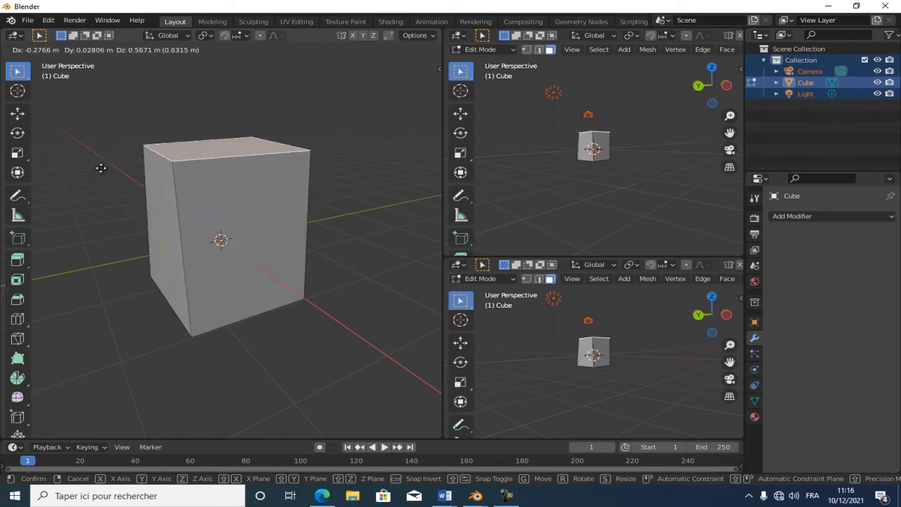
left_click(103, 205)
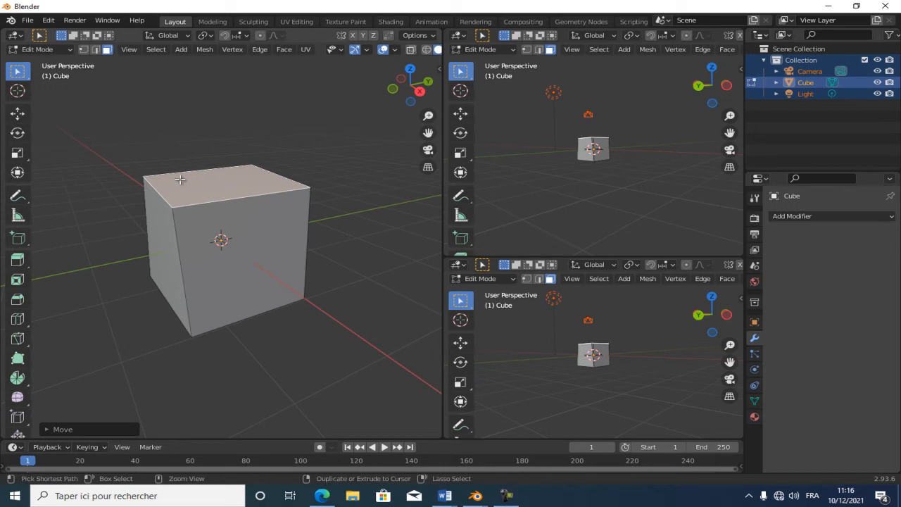
- Add a vertical loop cut around the cube and slide it close to one side face
key("ctrl+r")
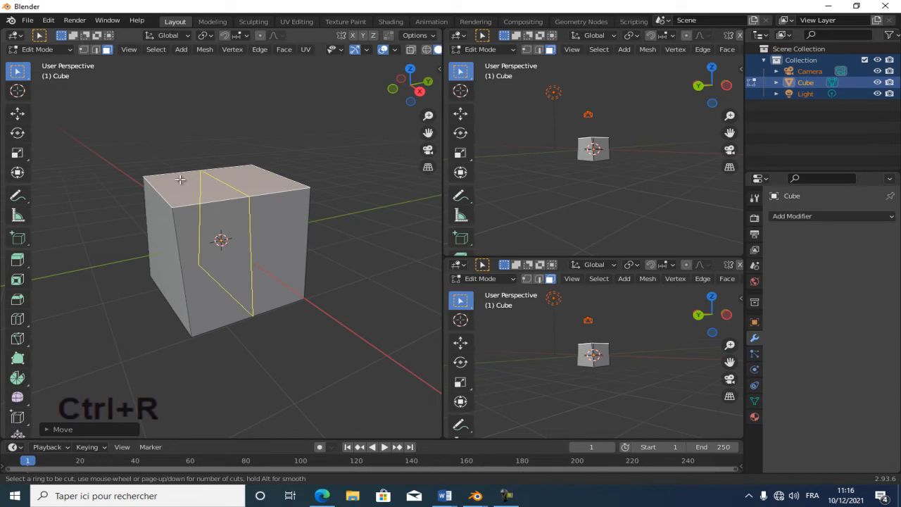
left_click(200, 179)
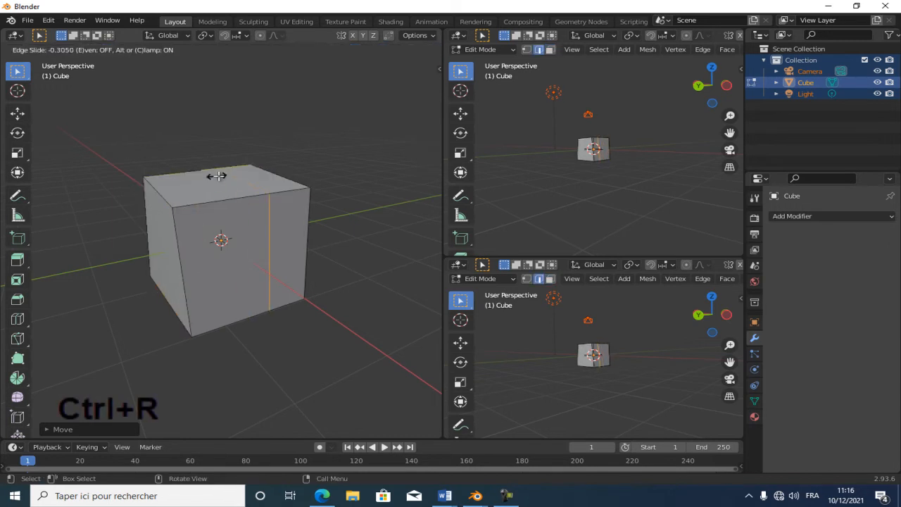
left_click(239, 177)
middle_click_drag(268, 215, 398, 244)
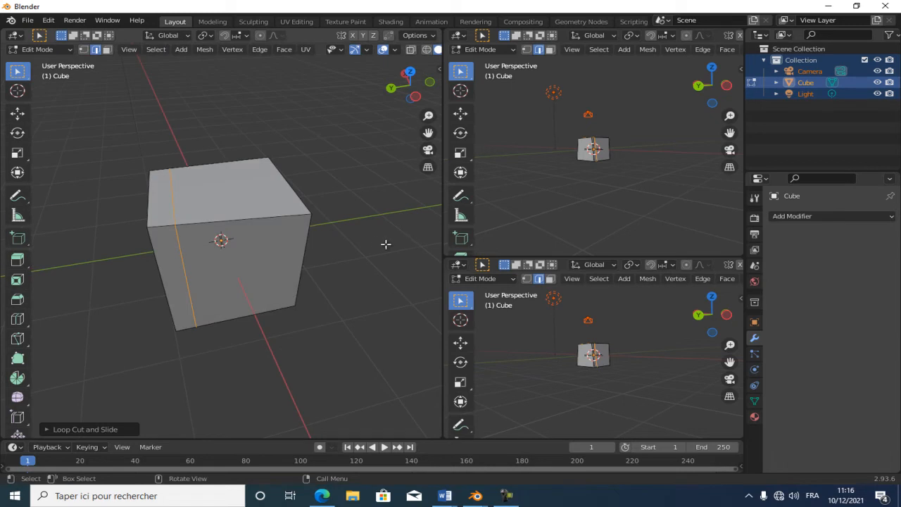
- Add a second loop cut parallel to the first and slide it close to the opposite side face
key("ctrl+r")
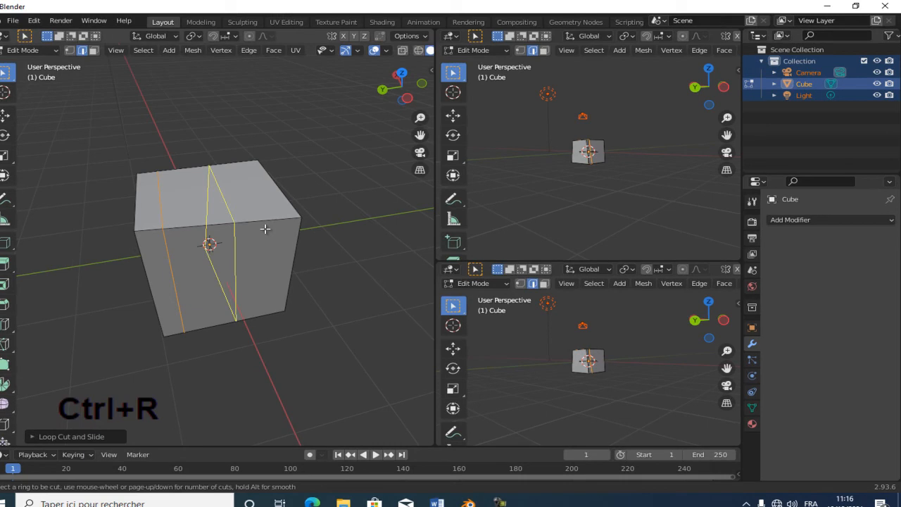
left_click(280, 225)
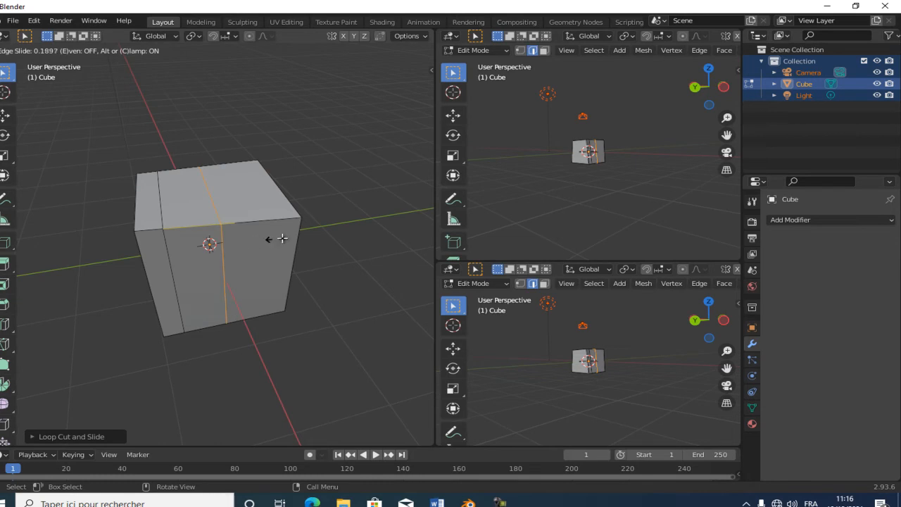
left_click(310, 234)
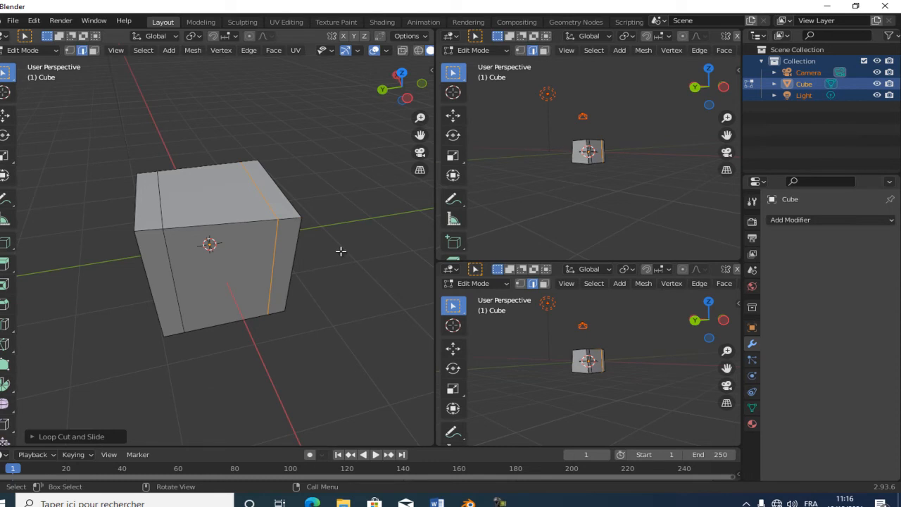
- Select the middle panel and the two side strips of the cube's top one at a time to examine the divided faces
middle_click_drag(335, 187, 271, 206)
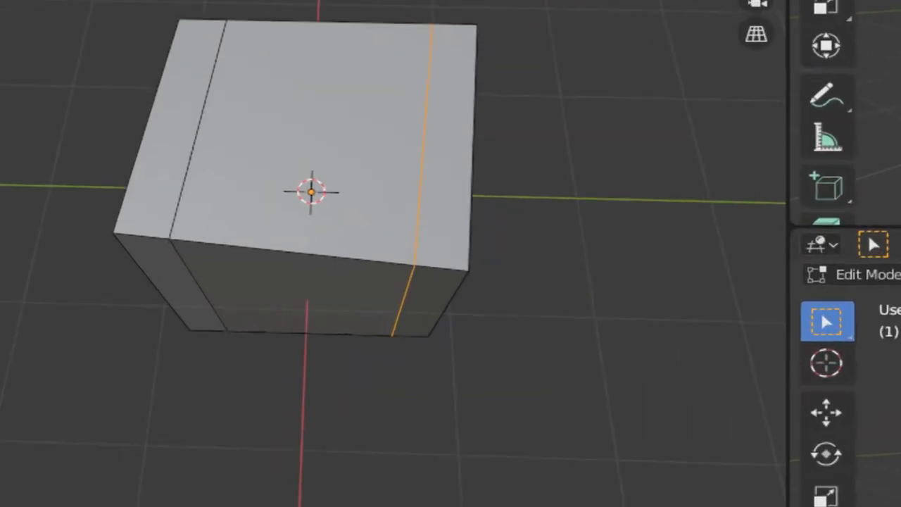
left_click(322, 112)
middle_click_drag(342, 225, 605, 153)
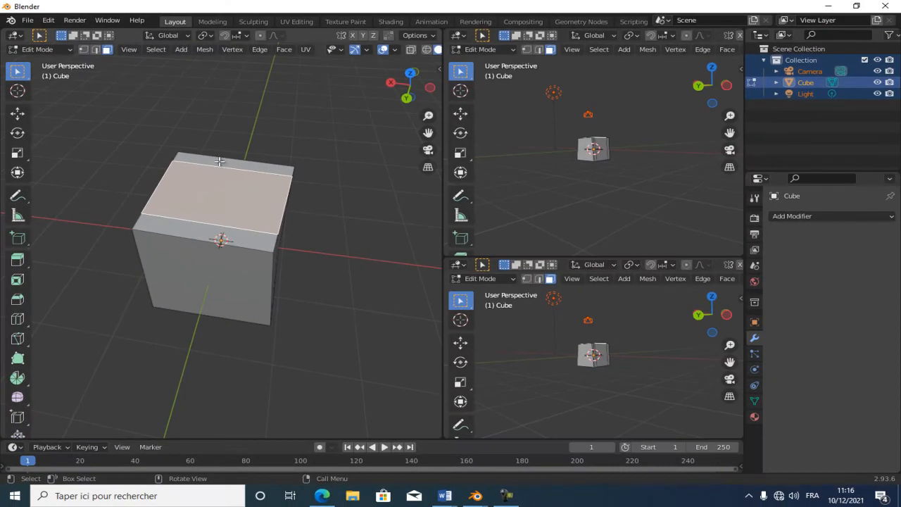
left_click(220, 161)
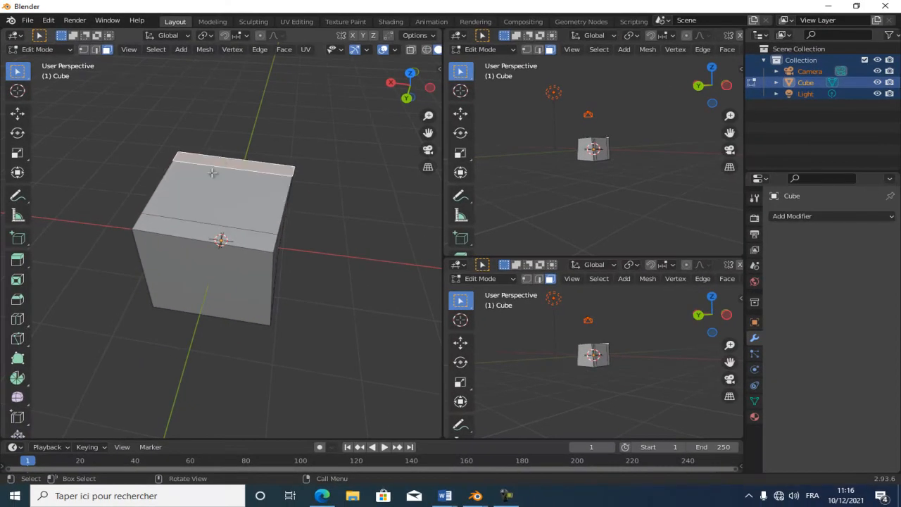
left_click(196, 234)
middle_click_drag(330, 236, 178, 237)
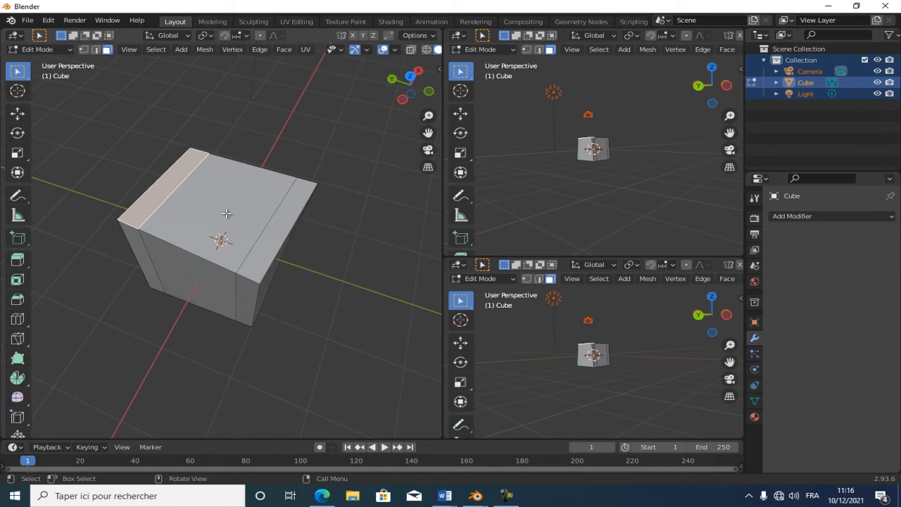
- Extrude the wide middle face on top of the cube upward to form a second block
left_click(226, 214)
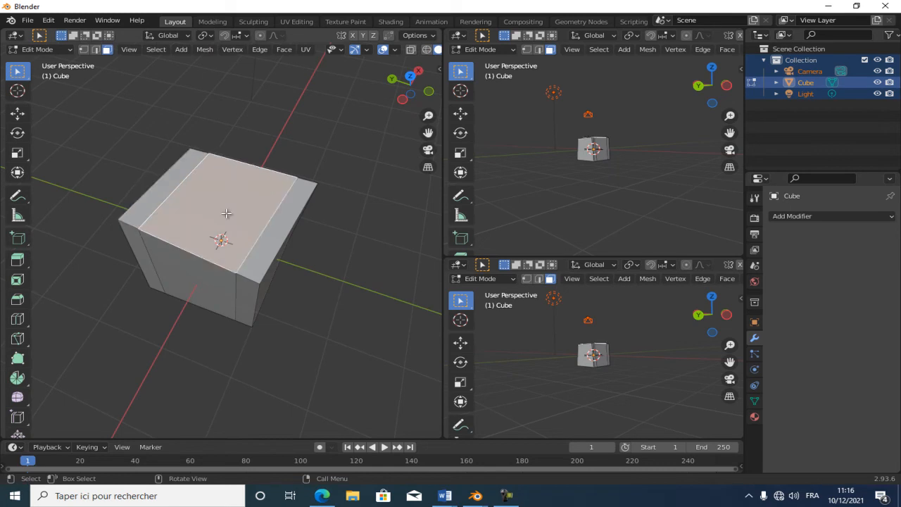
middle_click_drag(271, 323, 288, 275)
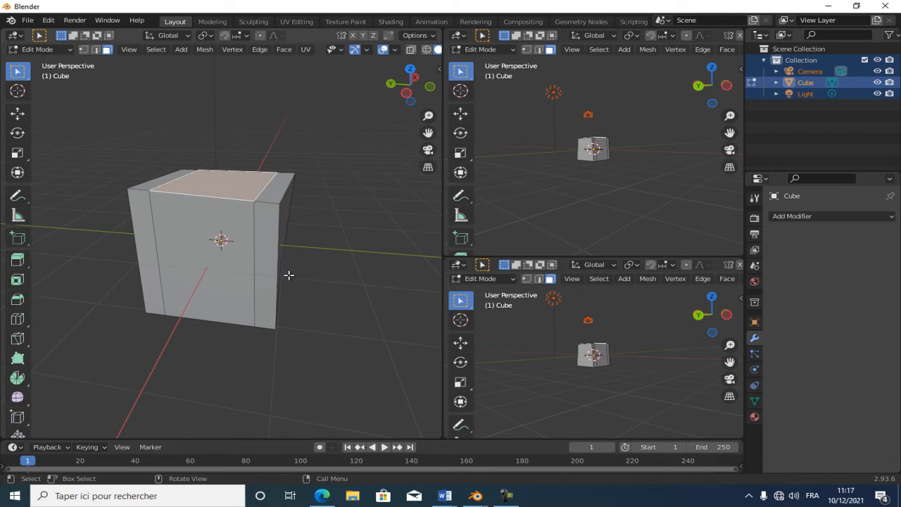
key("e")
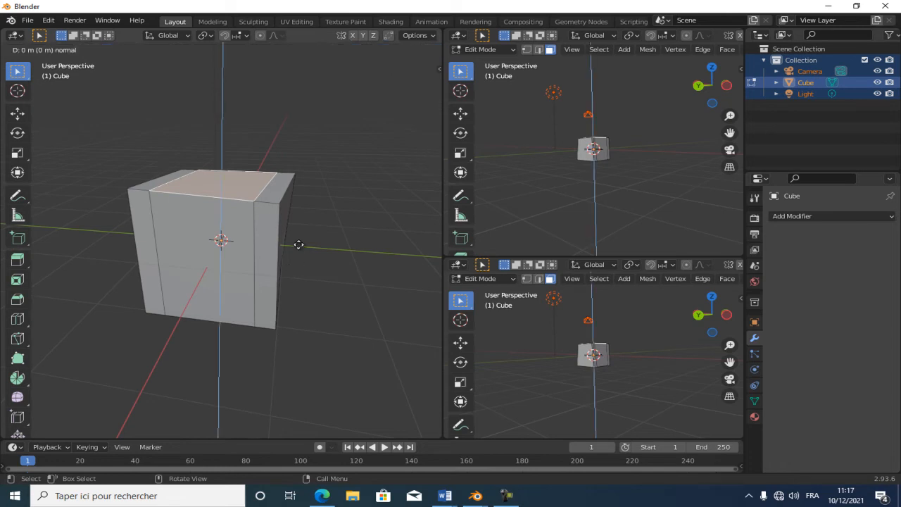
left_click(293, 195)
- Inset the top face of the extruded block to create a smaller face inside a border
middle_click_drag(294, 195, 173, 213)
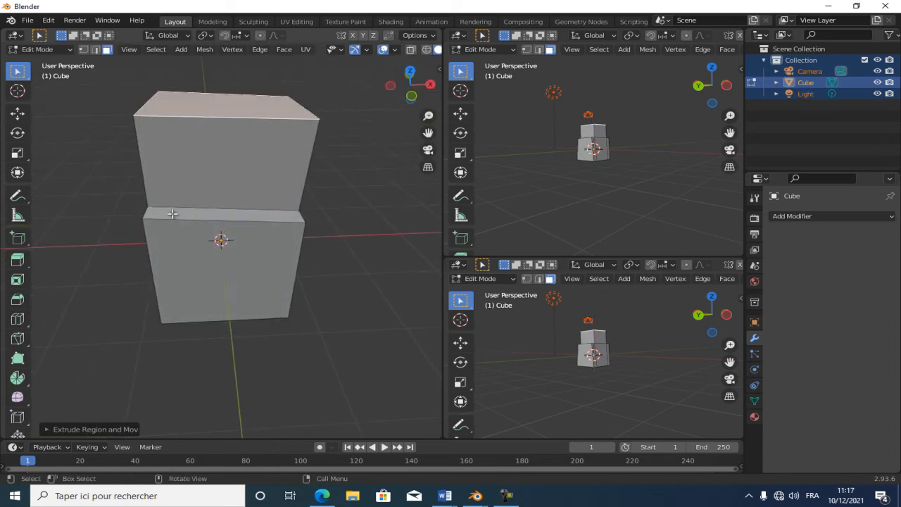
key("i")
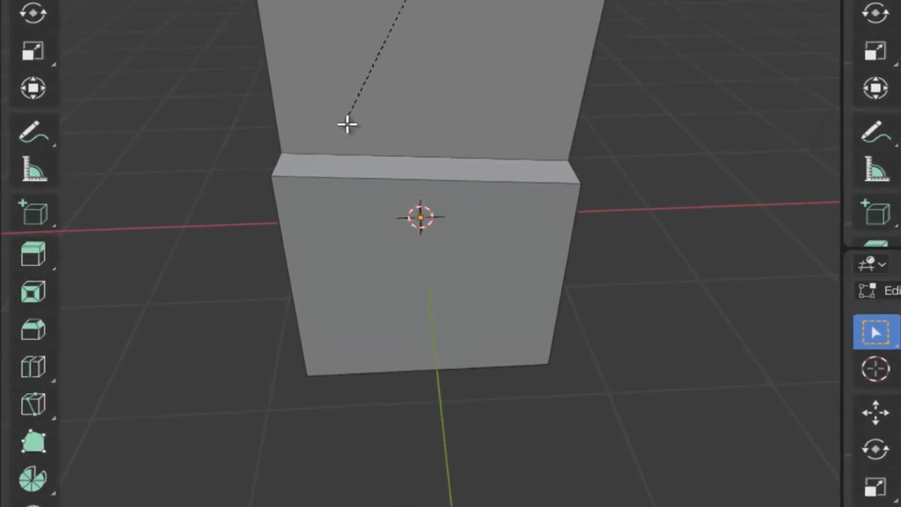
left_click(347, 127)
- Select the border faces around the inset one at a time to examine them
middle_click_drag(454, 117, 339, 231)
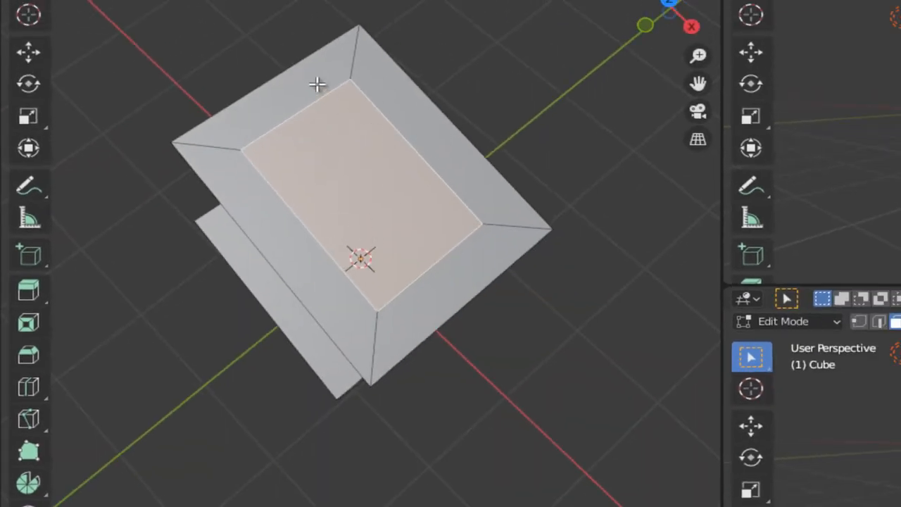
left_click(237, 114)
left_click(263, 196)
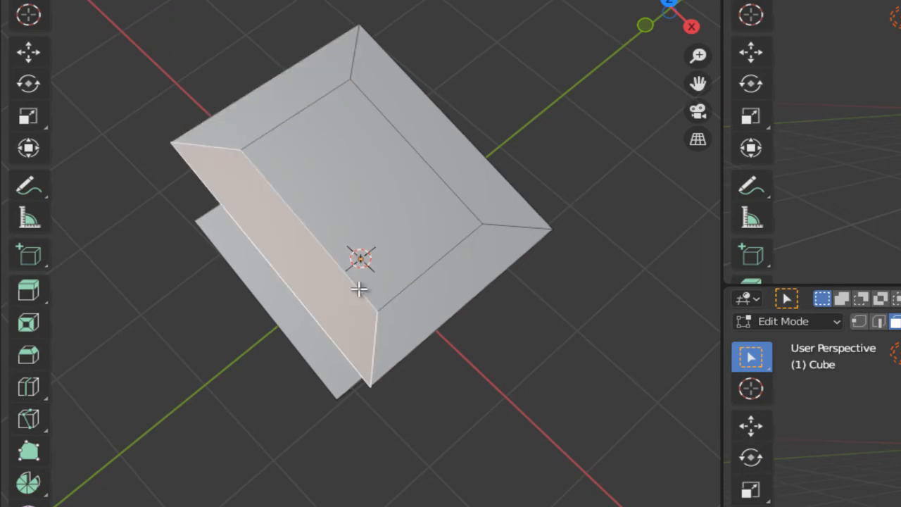
left_click(445, 284)
- Extrude the inner inset face upward to form a smaller third block
left_click(388, 203)
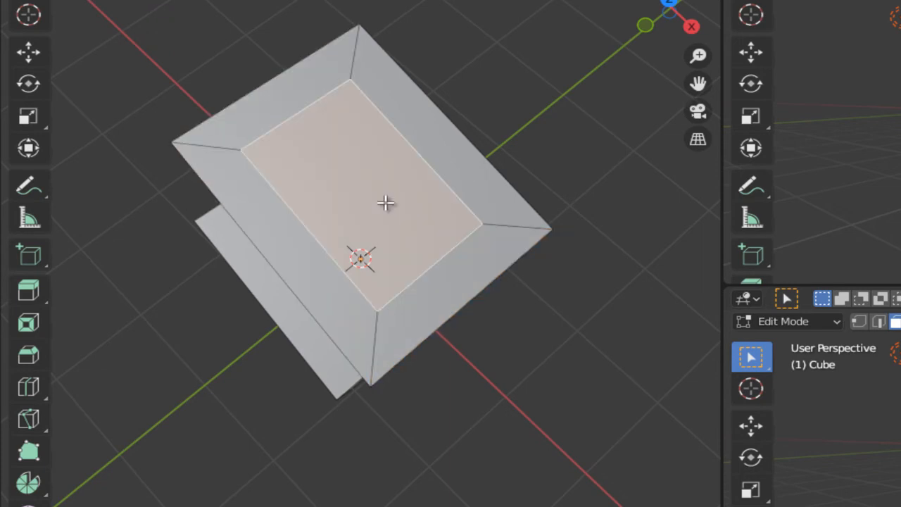
middle_click_drag(418, 346, 427, 246)
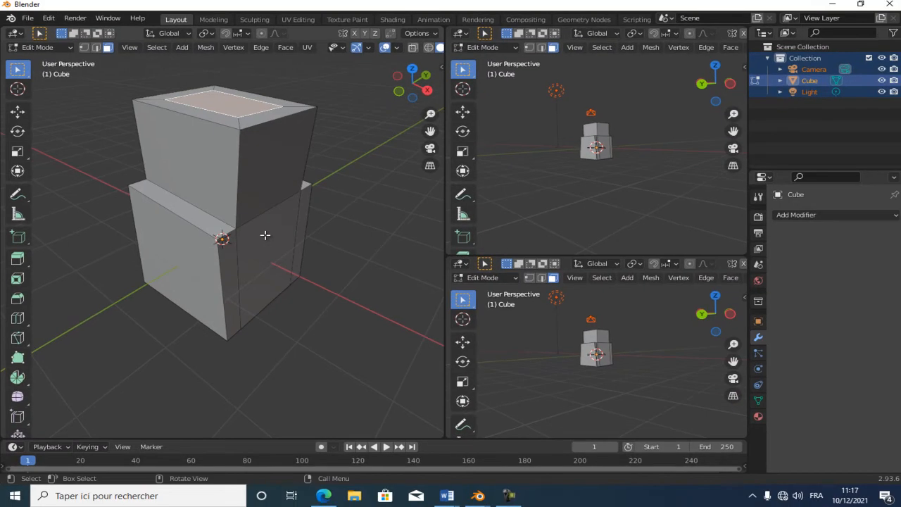
key("e")
left_click(258, 201)
- Delete the top face of the uppermost block, leaving the mesh open
middle_click_drag(258, 202, 366, 256)
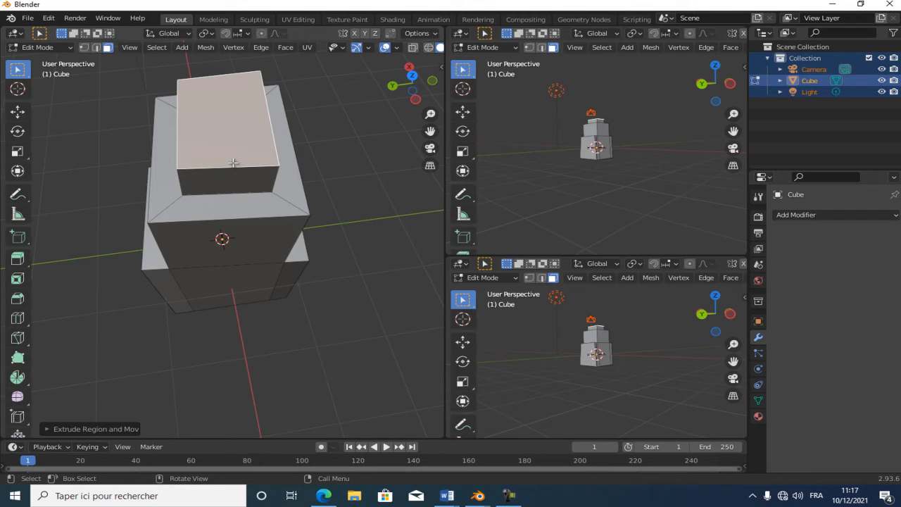
key("x")
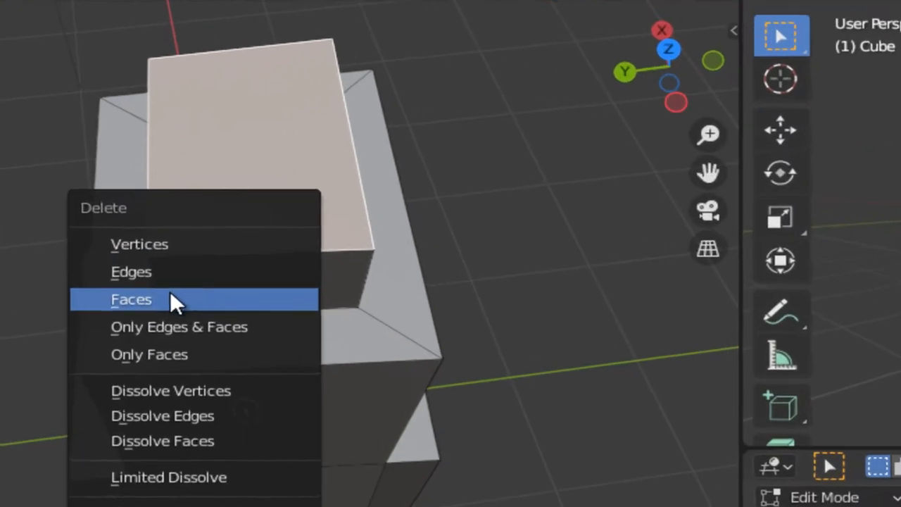
left_click(208, 187)
- Select the four rim edges around the top opening and fill them with a new face
middle_click_drag(434, 218, 430, 177)
key("f")
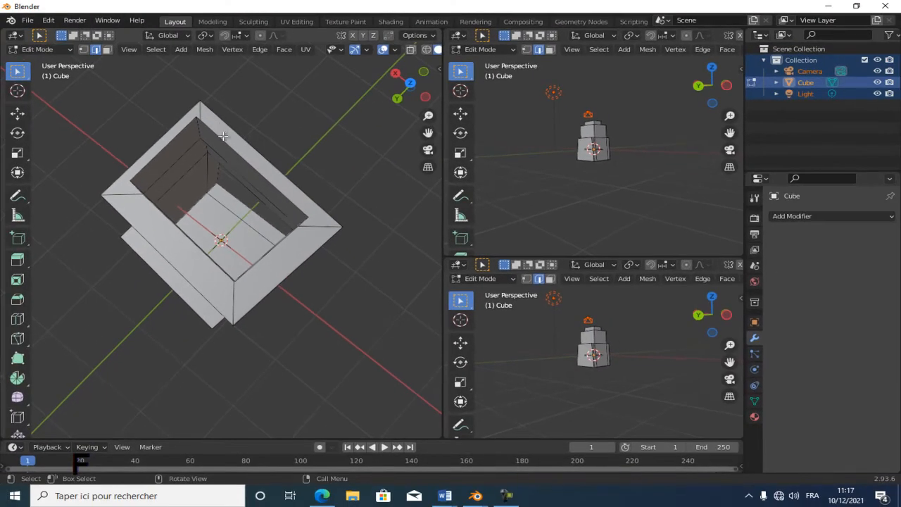
scroll(271, 194, "up", 5)
scroll(268, 196, "down", 2)
middle_click_drag(284, 177, 316, 154)
left_click(301, 66)
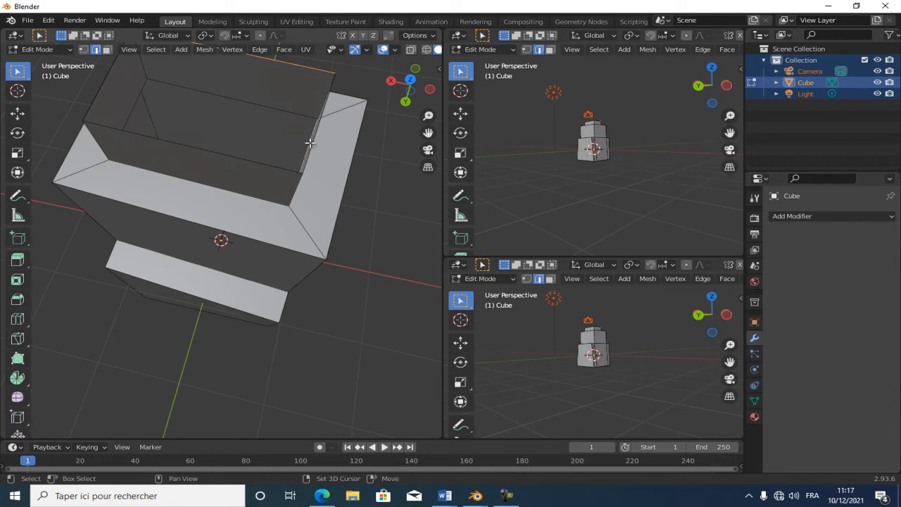
middle_click_drag(293, 165, 303, 239, "shift")
scroll(352, 290, "up", 1)
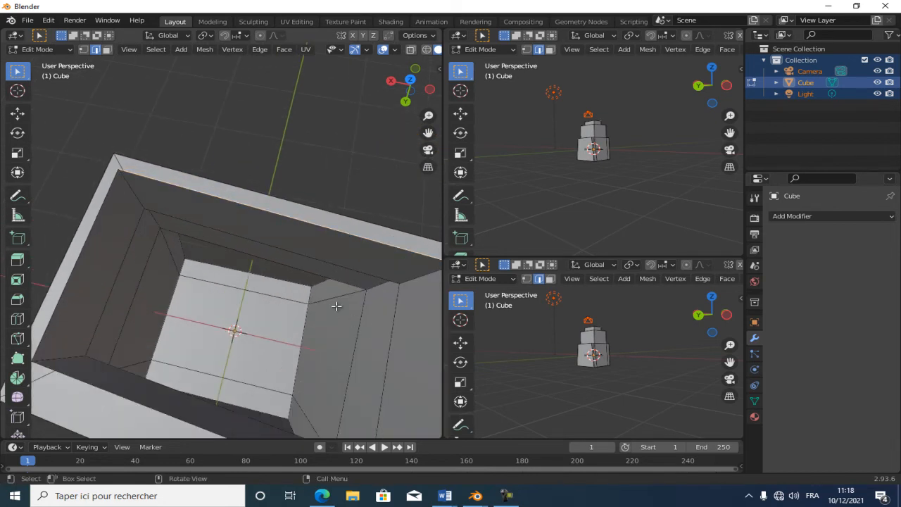
scroll(336, 307, "down", 3)
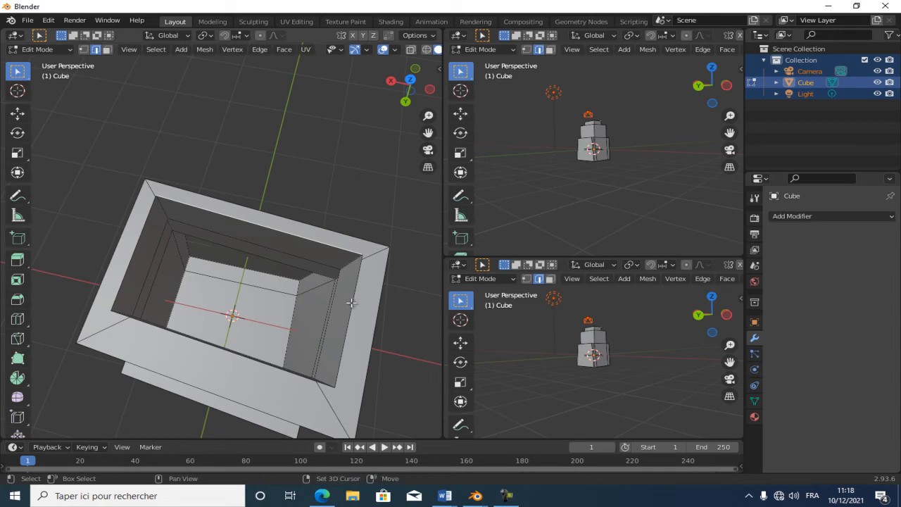
left_click(352, 301, "shift")
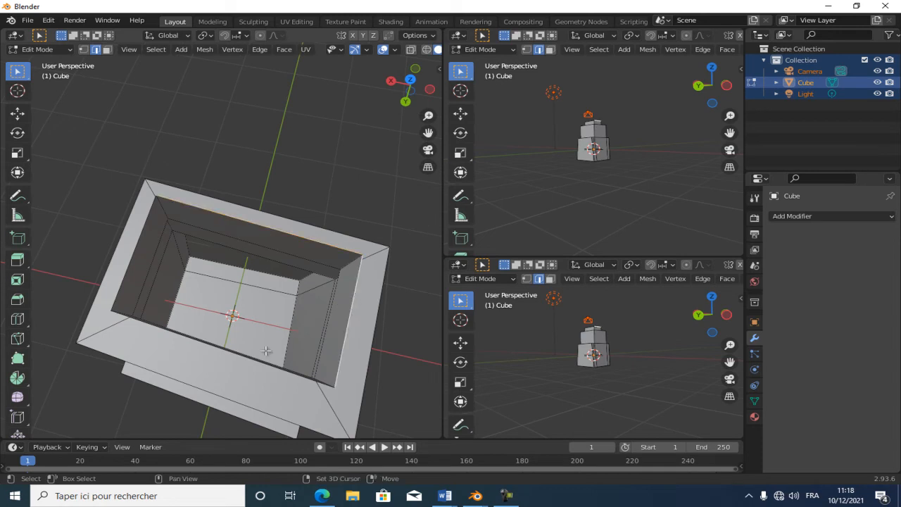
left_click(136, 237, "shift")
middle_click_drag(209, 204, 211, 321)
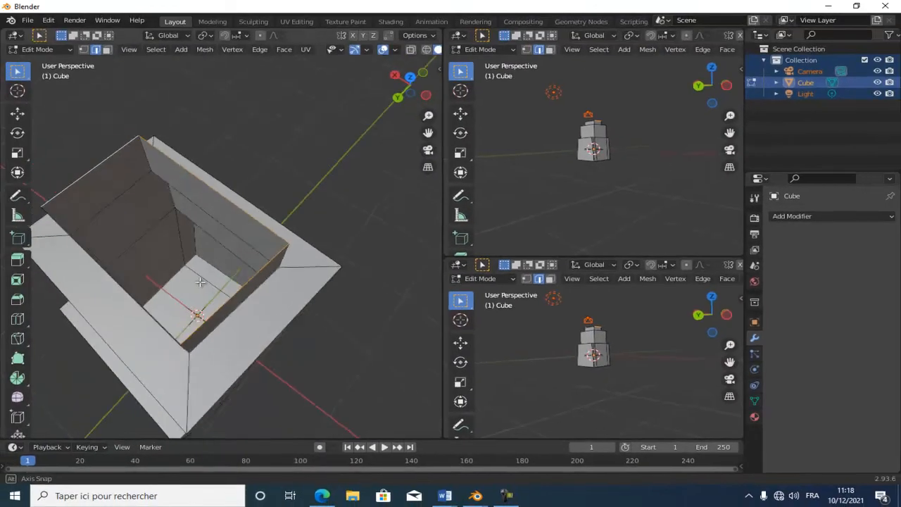
middle_click_drag(200, 278, 151, 300)
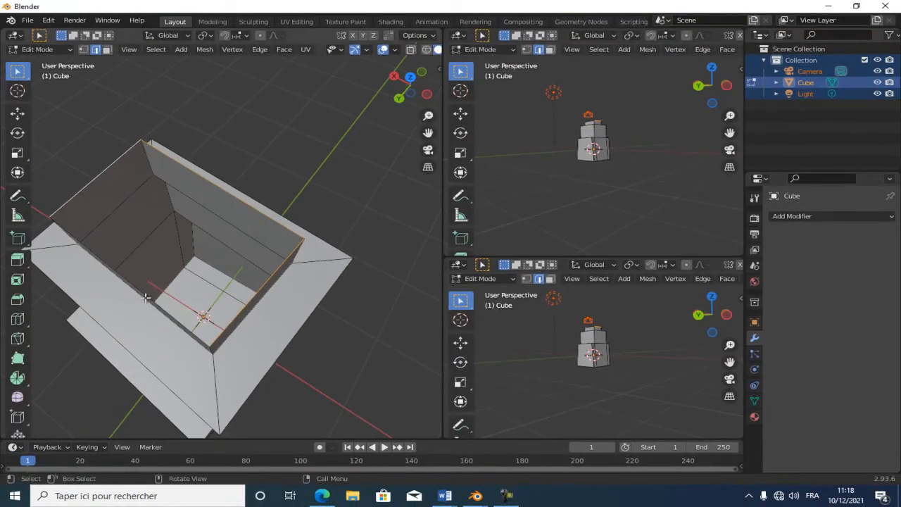
middle_click_drag(159, 292, 269, 277)
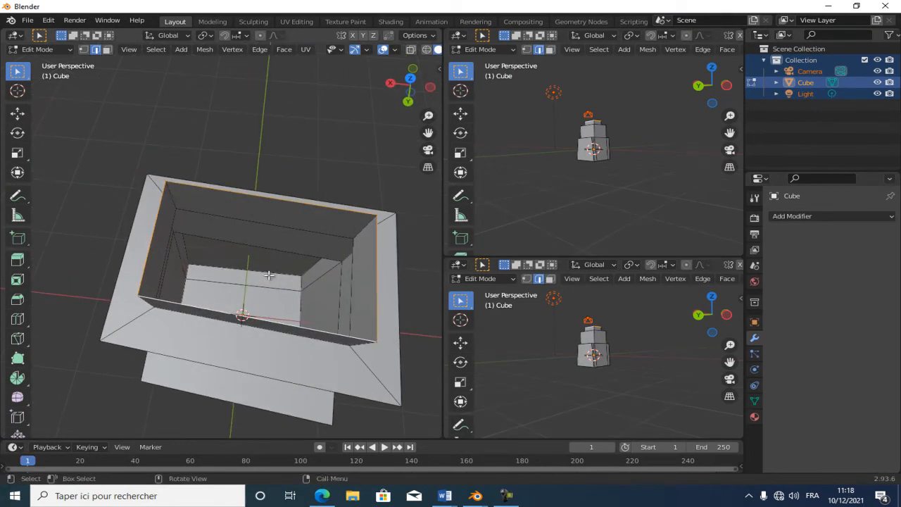
key("f")
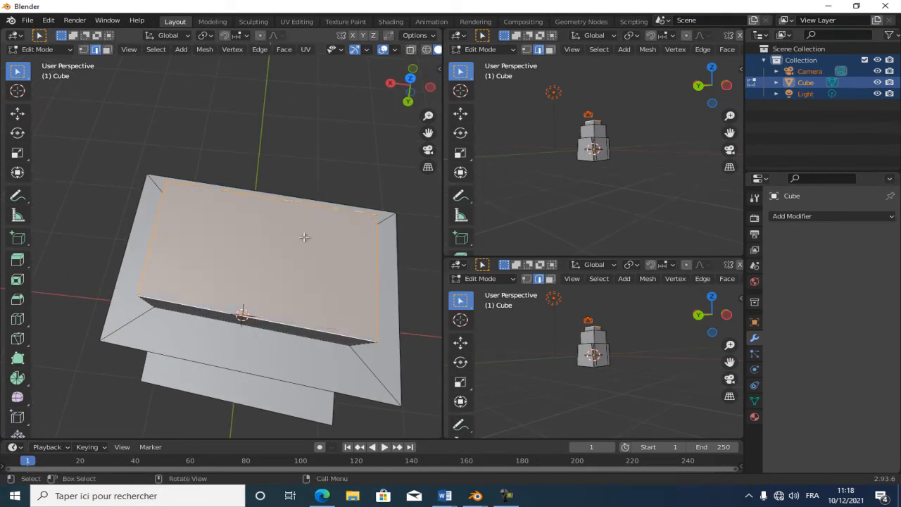
- Enlarge the timeline area and switch the stepped cube to Object Mode
middle_click_drag(304, 312, 345, 297)
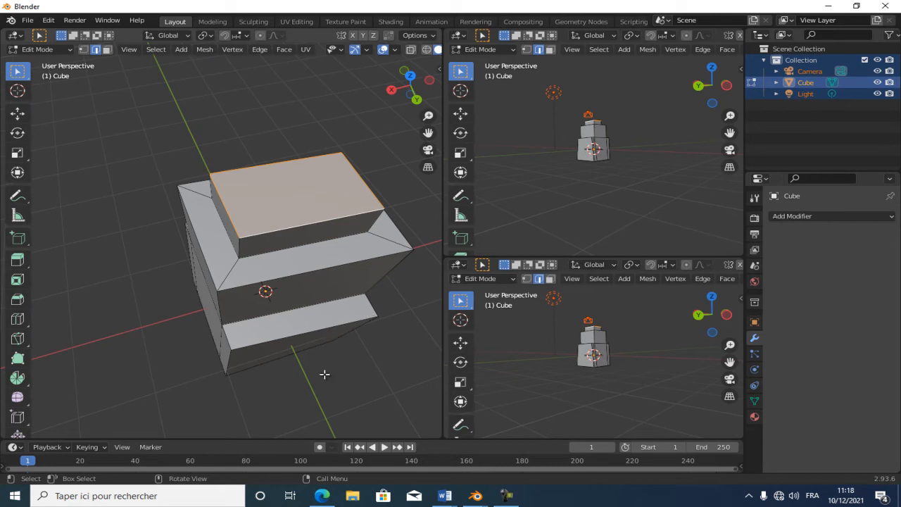
left_click_drag(346, 437, 365, 367)
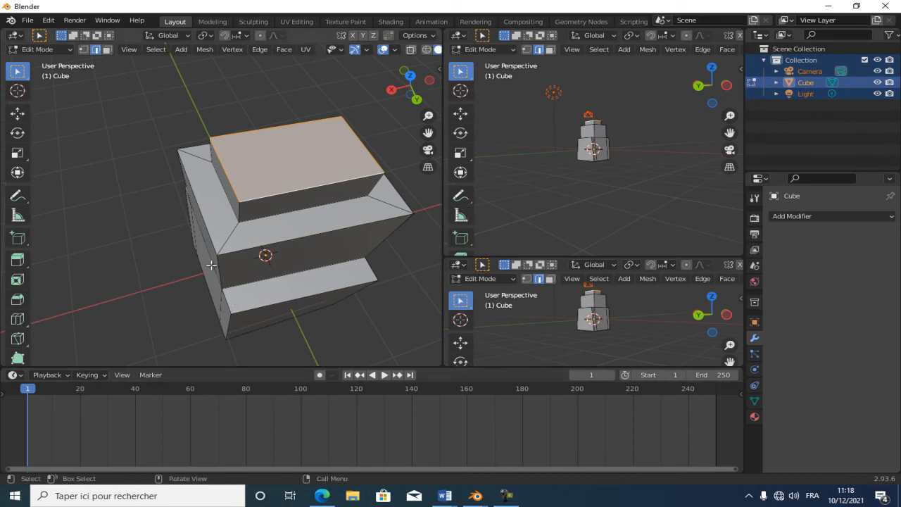
left_click(52, 50)
left_click(47, 63)
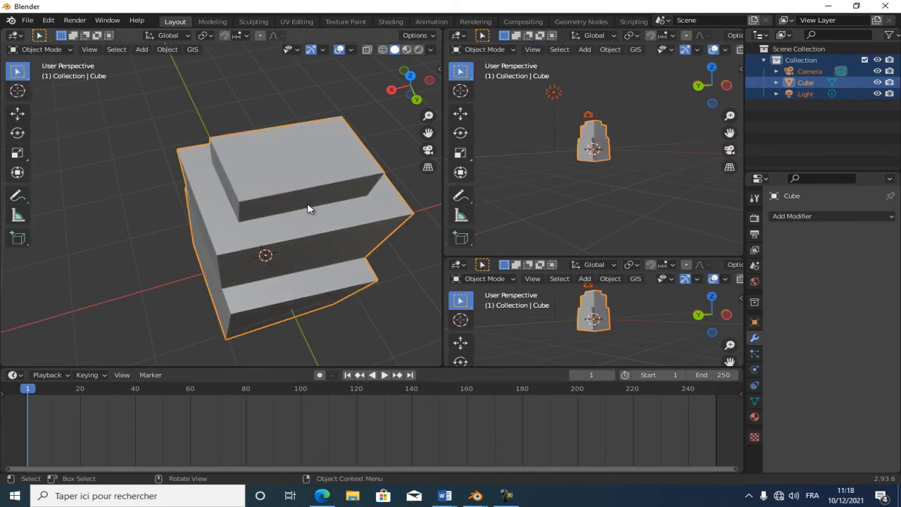
- Insert a Location & Rotation keyframe at frame 1 for the selected cube, camera and light
scroll(357, 240, "down", 3)
middle_click_drag(357, 234, 203, 197)
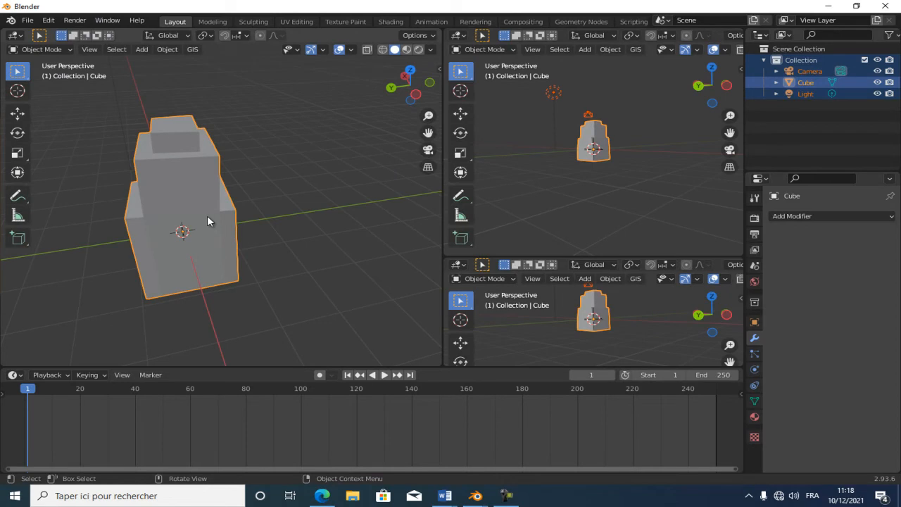
key("i")
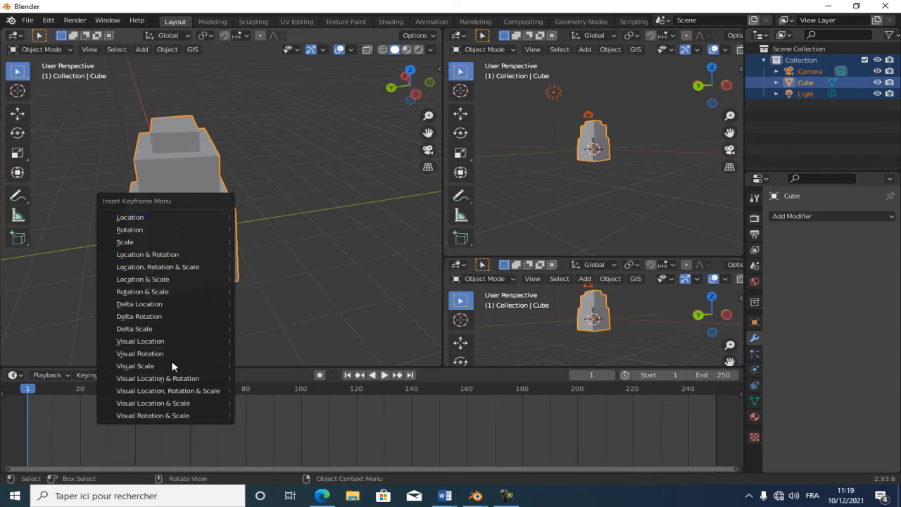
left_click(165, 257)
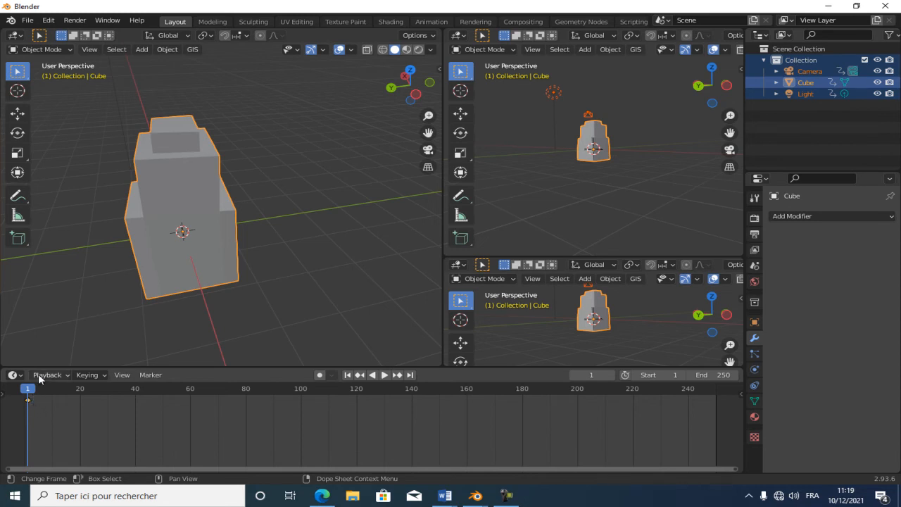
- At frame 40, select only the cube, move it in the positive Y direction and insert a Location & Rotation keyframe
left_click(135, 394)
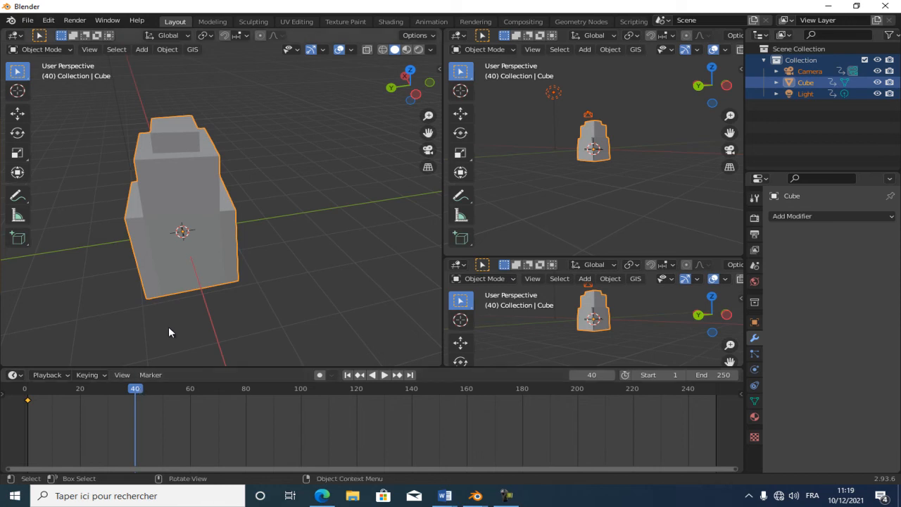
middle_click_drag(245, 193, 116, 242)
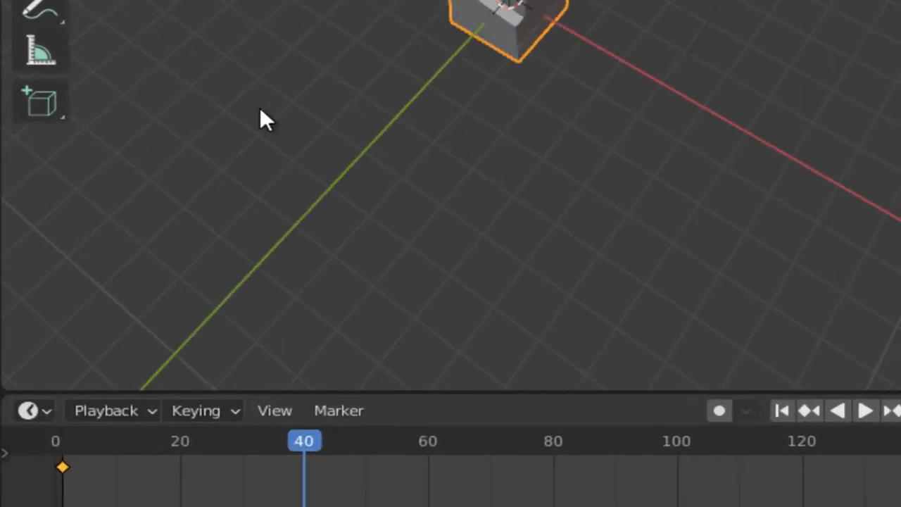
middle_click_drag(260, 109, 95, 90)
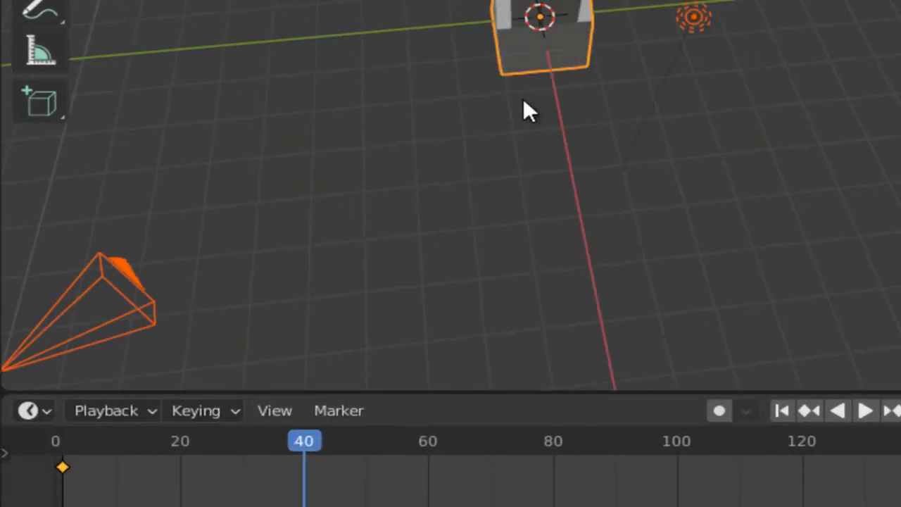
left_click(549, 35)
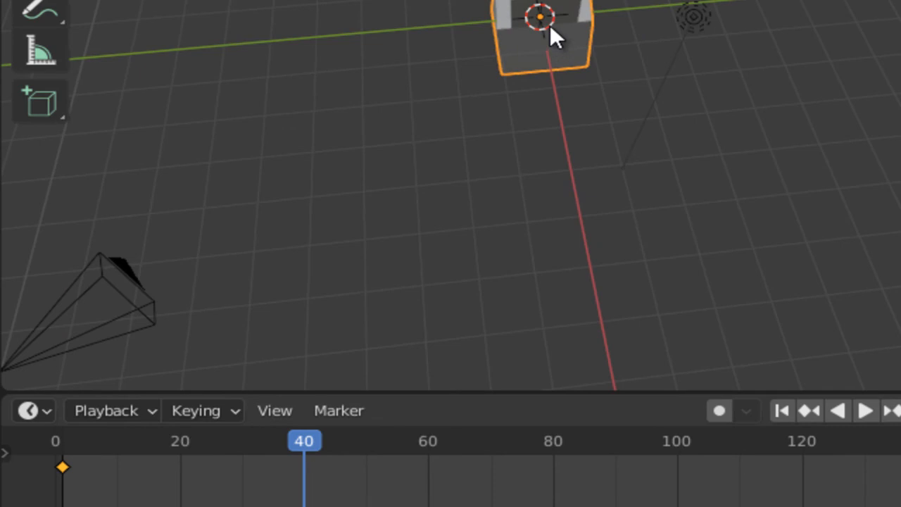
key("g")
key("y")
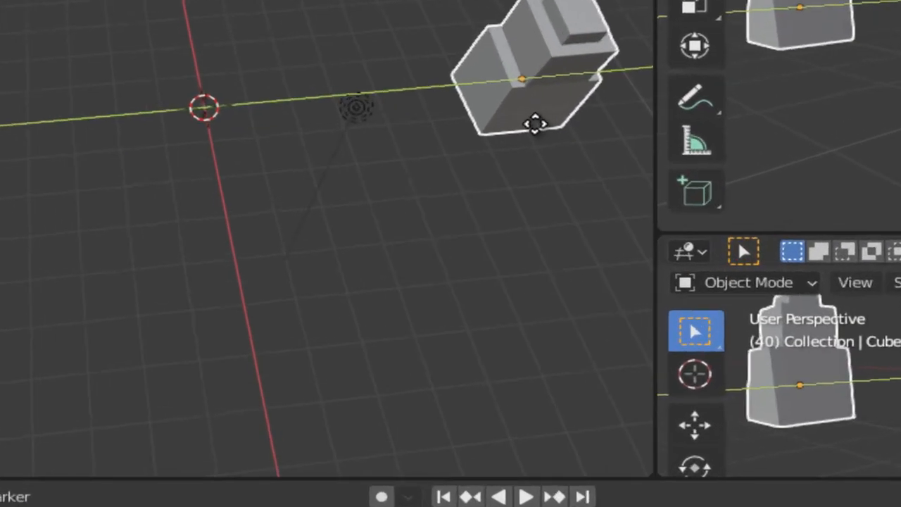
left_click(389, 210)
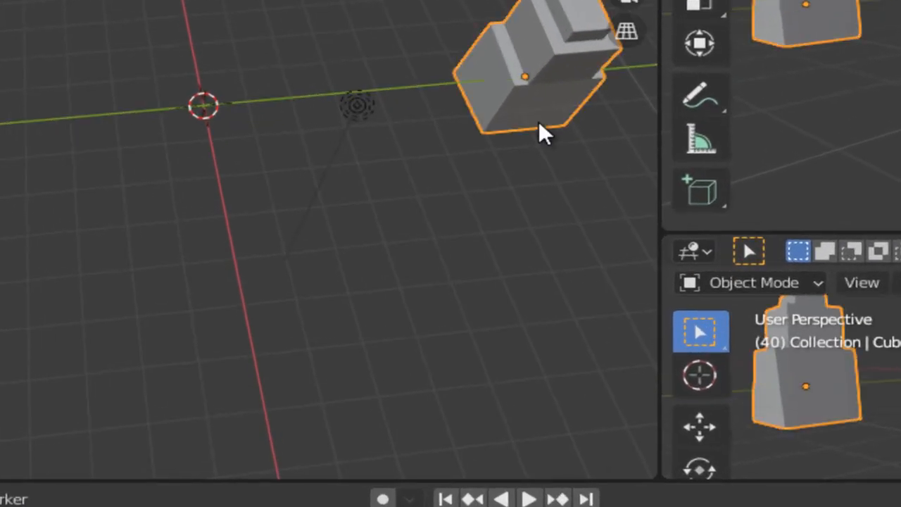
key("i")
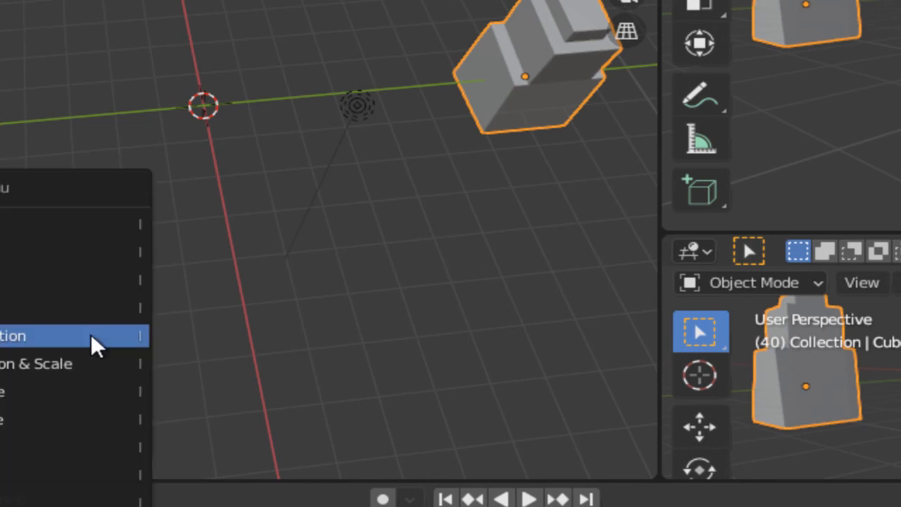
left_click(91, 334)
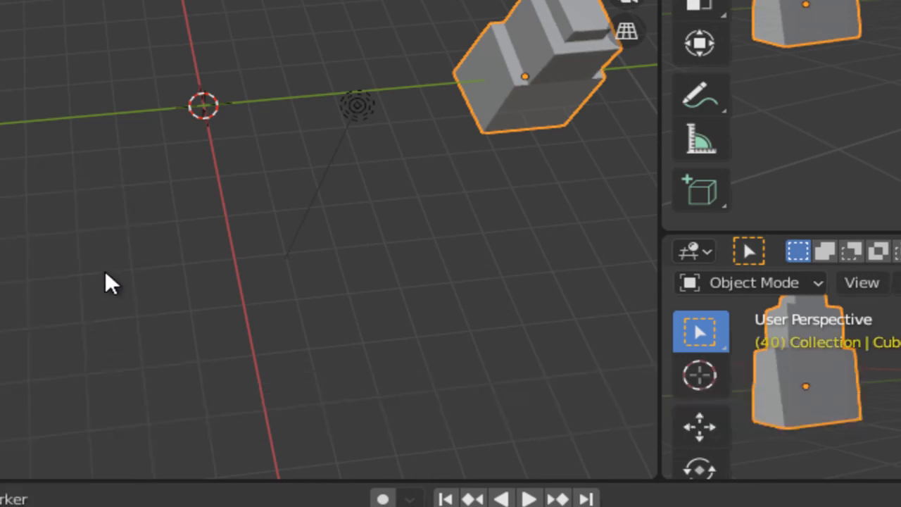
- At frame 60, move the cube in the positive X direction and insert a Location & Rotation keyframe
middle_click_drag(31, 295, 298, 248)
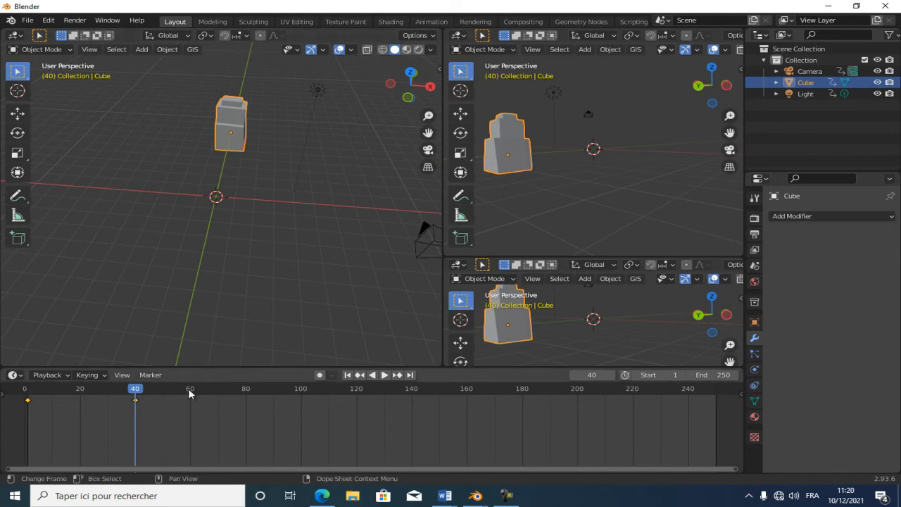
left_click(190, 394)
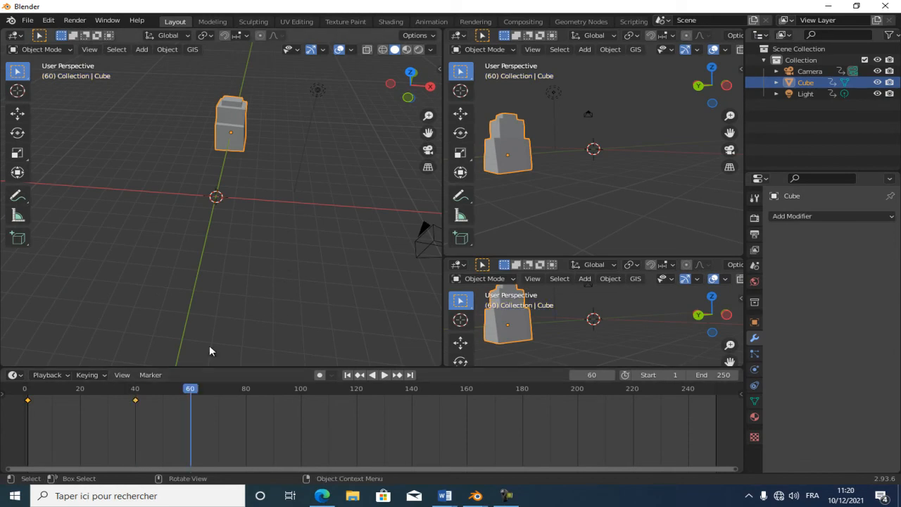
mouse_move(251, 144)
middle_mouse_down()
mouse_move(271, 140)
mouse_move(256, 131)
middle_mouse_up()
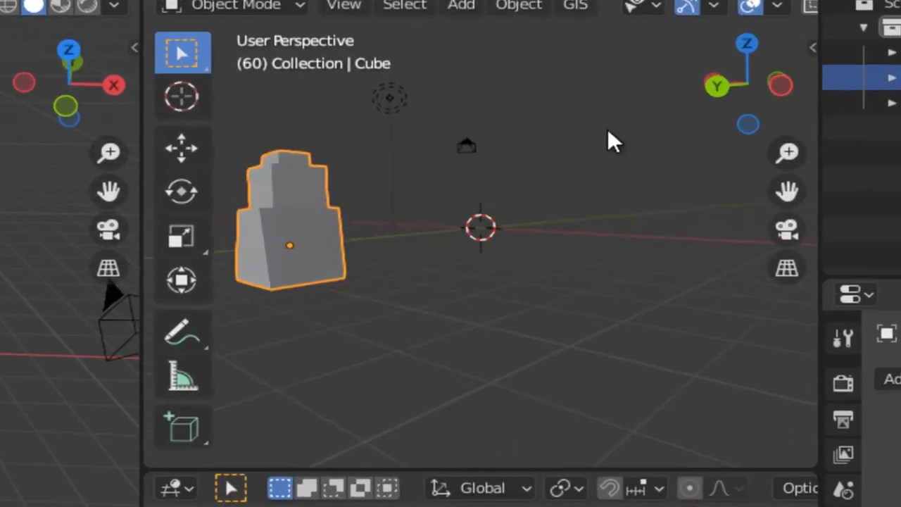
middle_click_drag(651, 110, 665, 124)
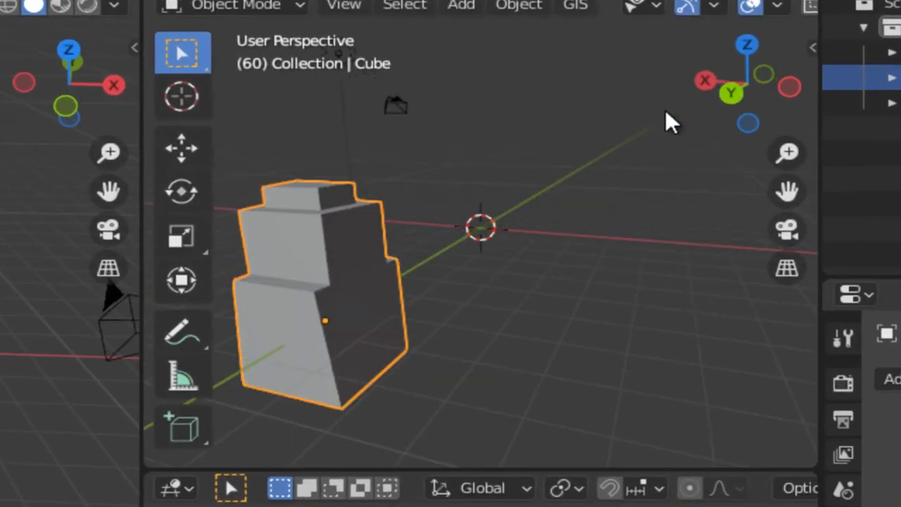
key("g")
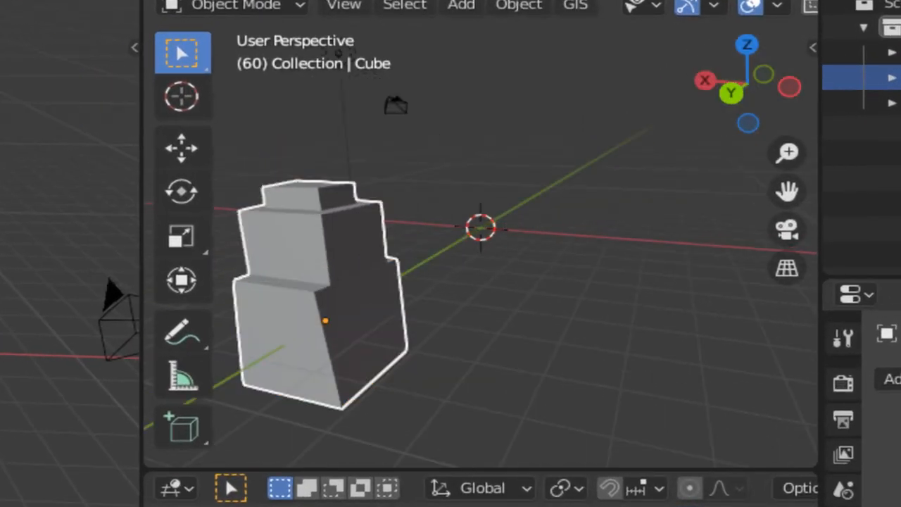
key("x")
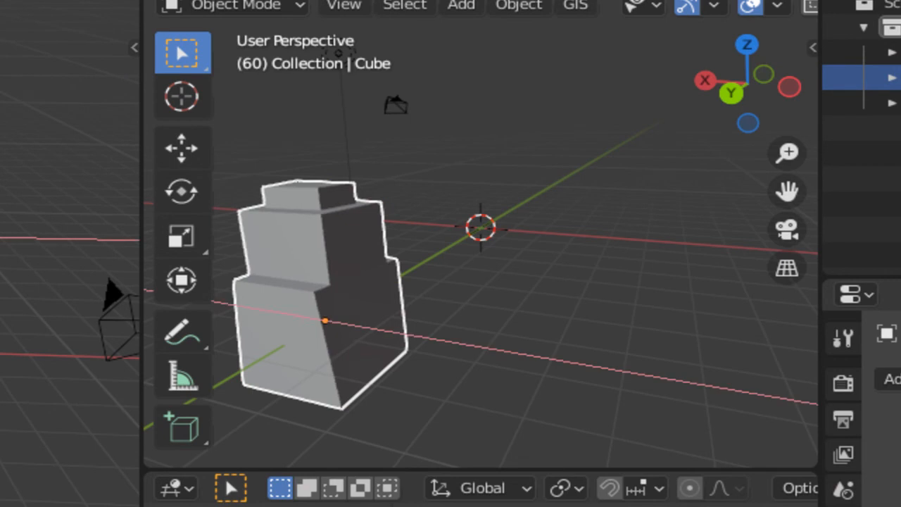
left_click(88, 188)
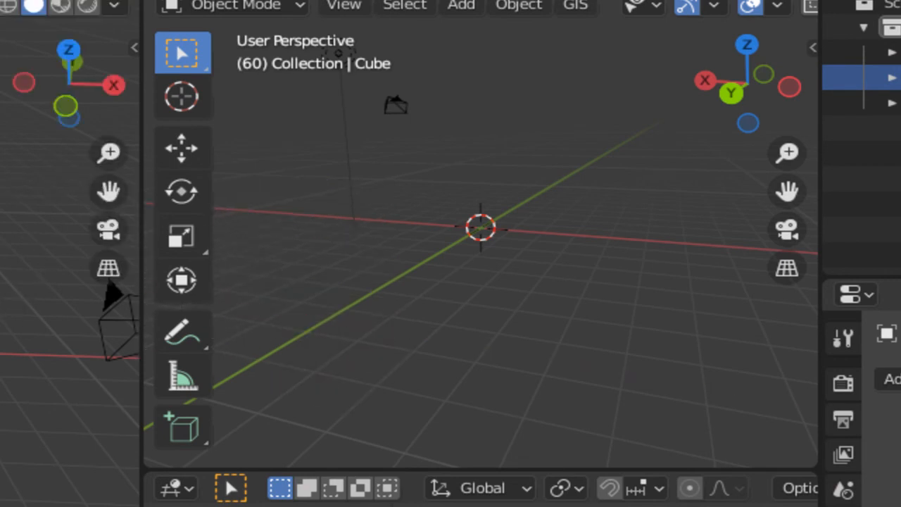
key("i")
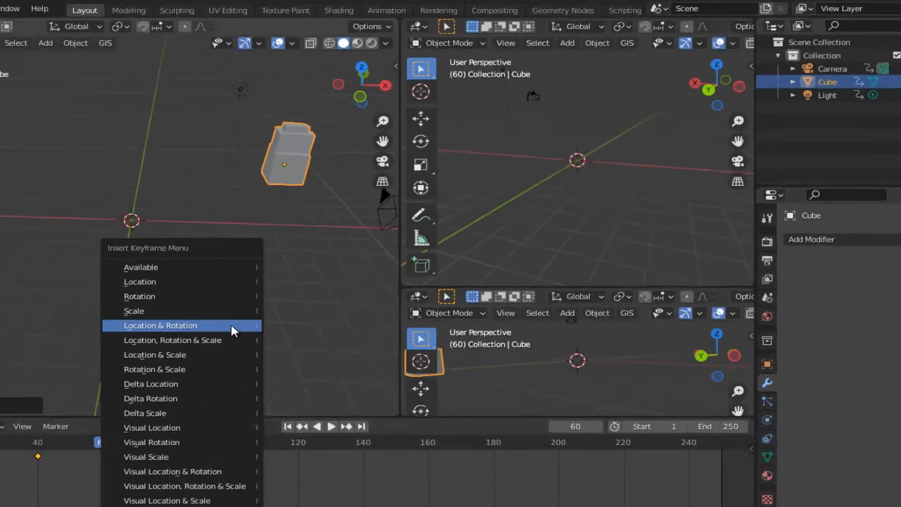
left_click(299, 289)
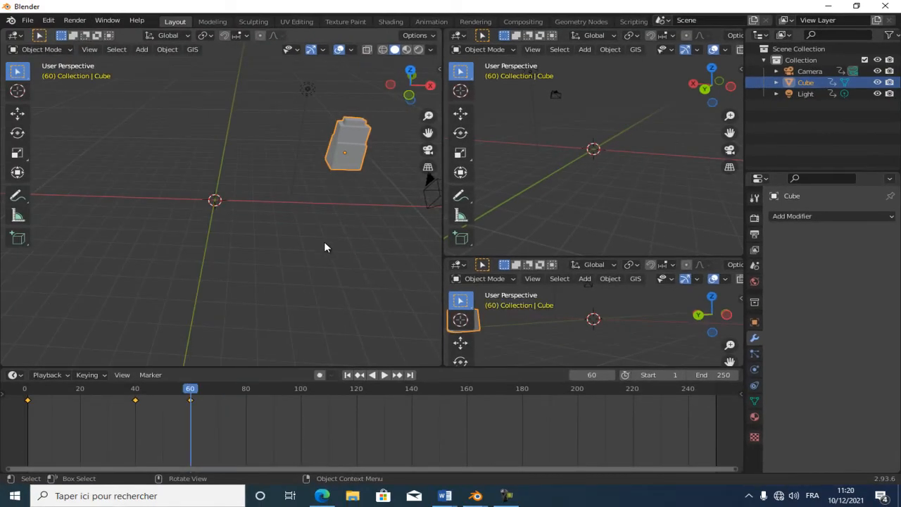
- At frame 80, move the cube in the negative Y direction and insert a Location & Rotation keyframe
left_click(245, 392)
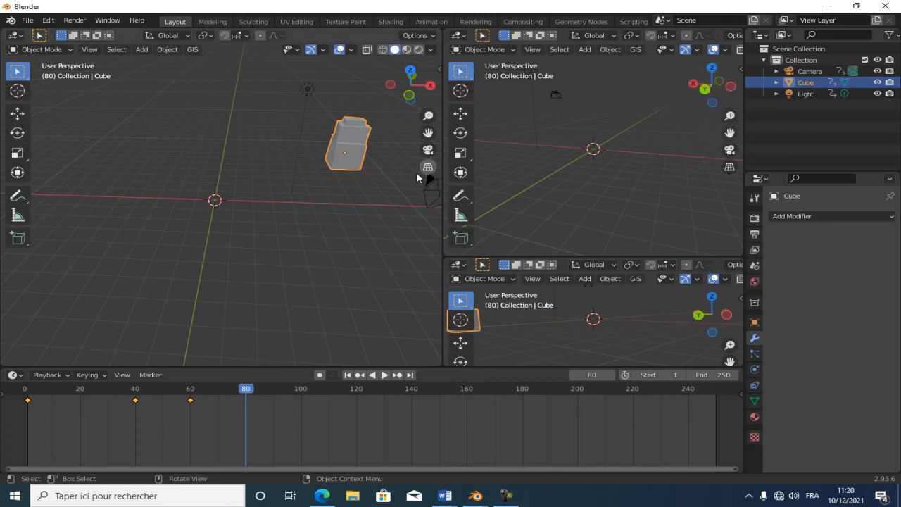
key("g")
key("y")
left_click(373, 272)
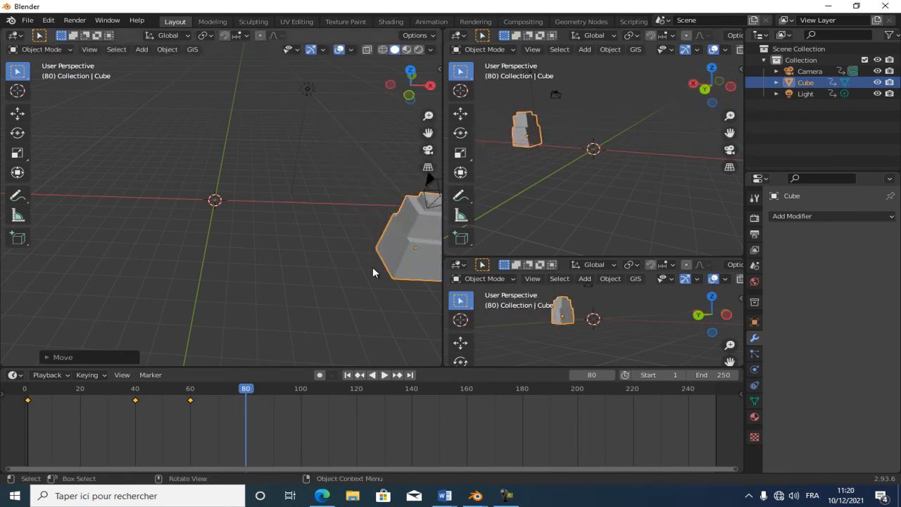
key("i")
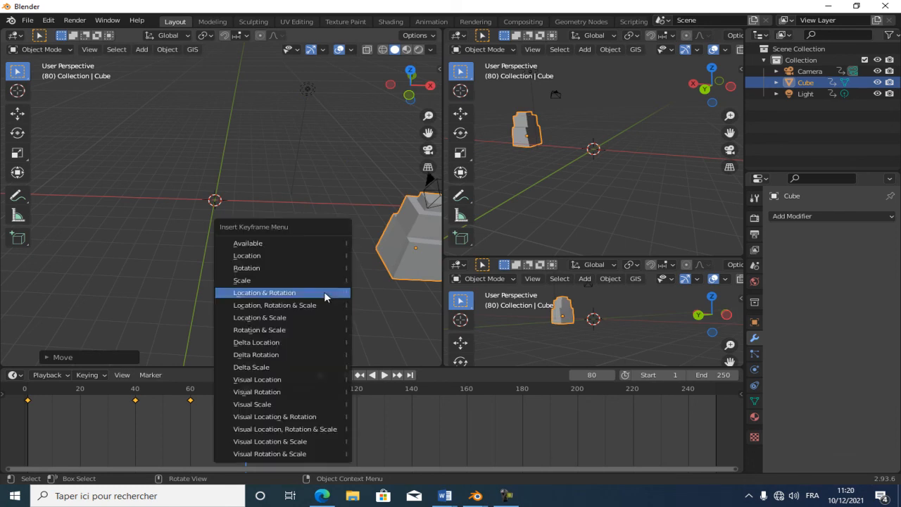
left_click(323, 293)
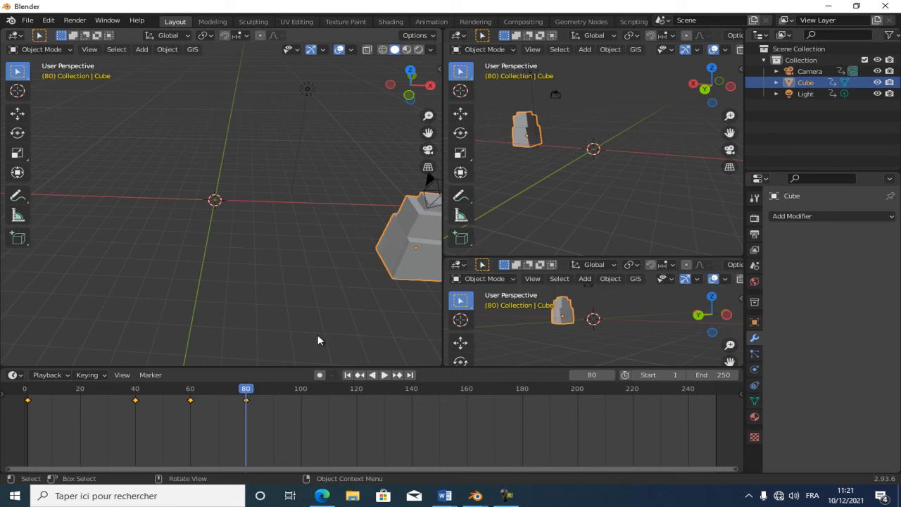
- At frame 99, move the cube in the negative X direction back near the Y axis and insert a Location & Rotation keyframe
left_click(298, 392)
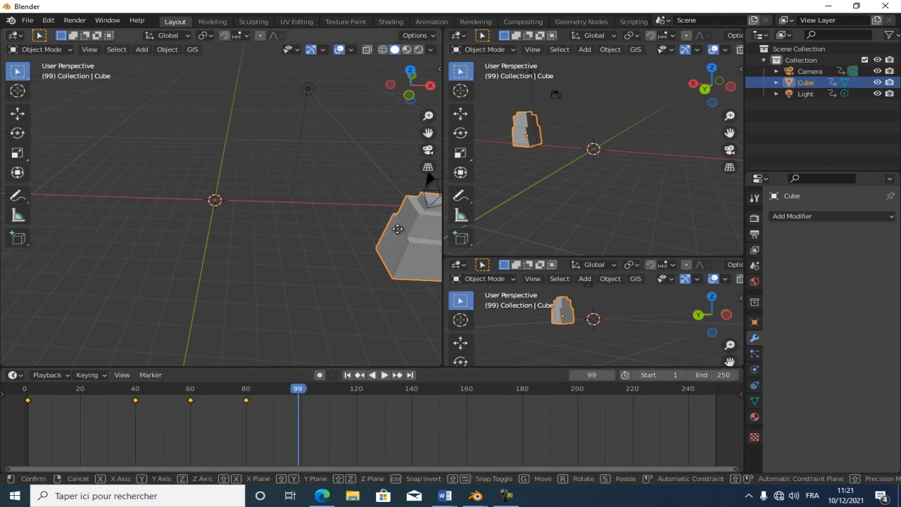
key("g")
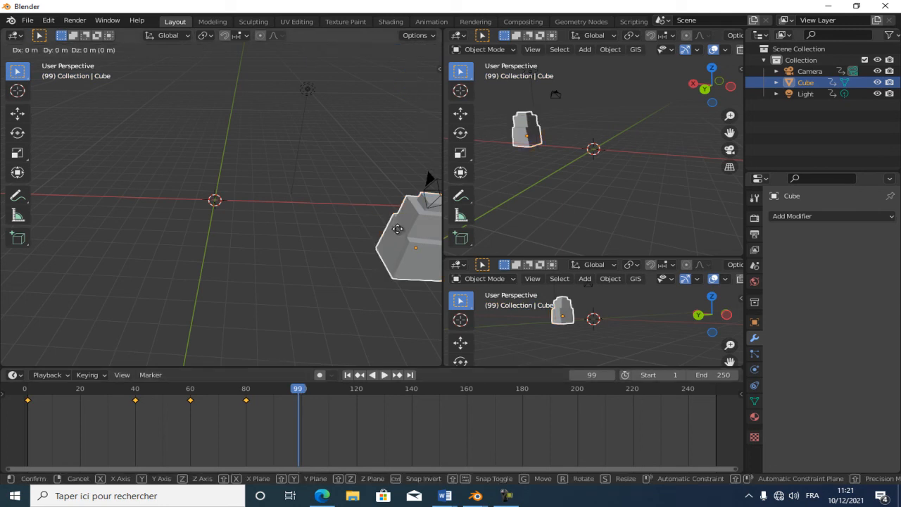
key("x")
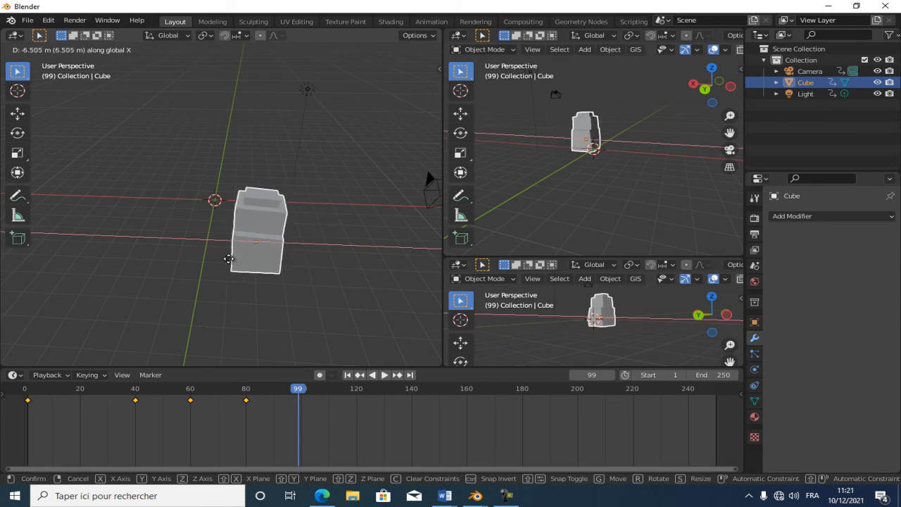
left_click(202, 263)
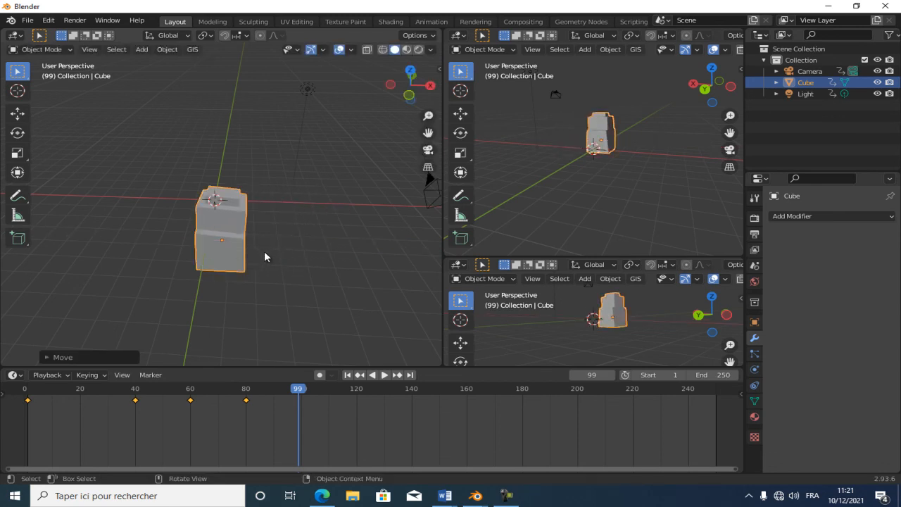
key("i")
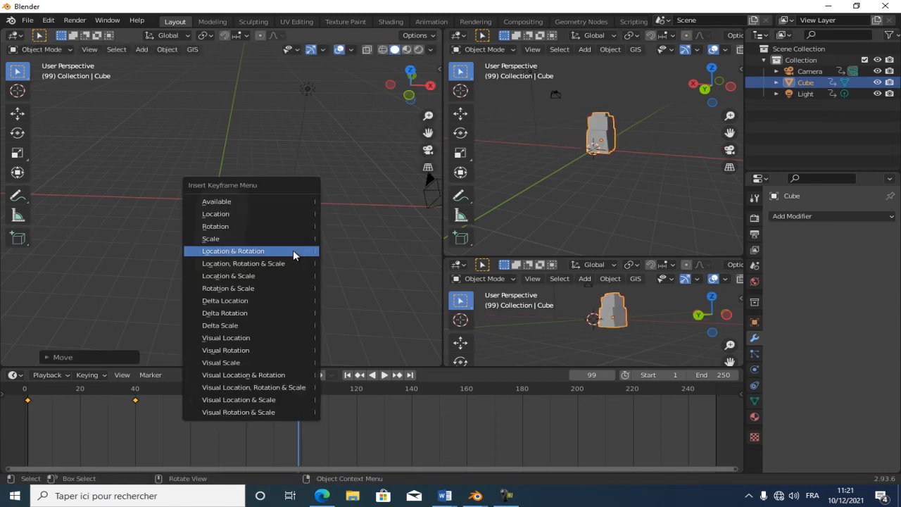
left_click(292, 250)
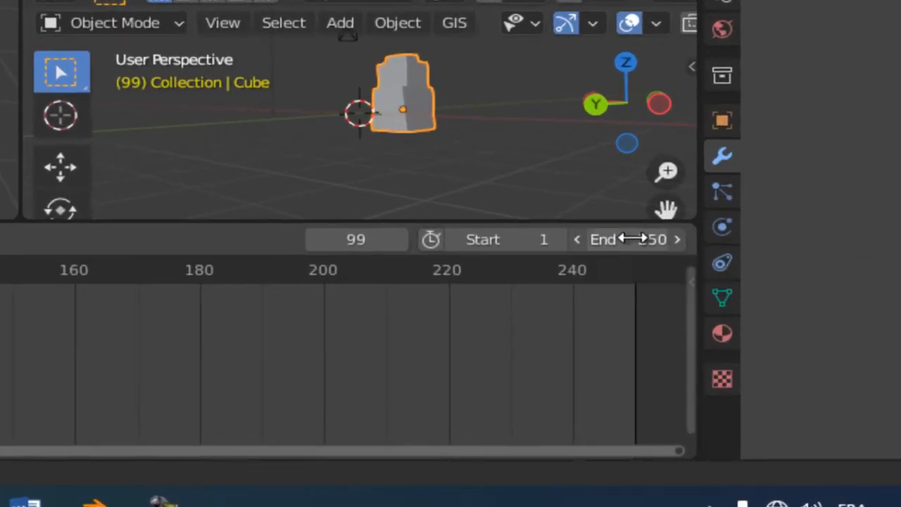
- Set the animation's end frame to 100 and play the animation
left_click_drag(631, 238, 413, 231)
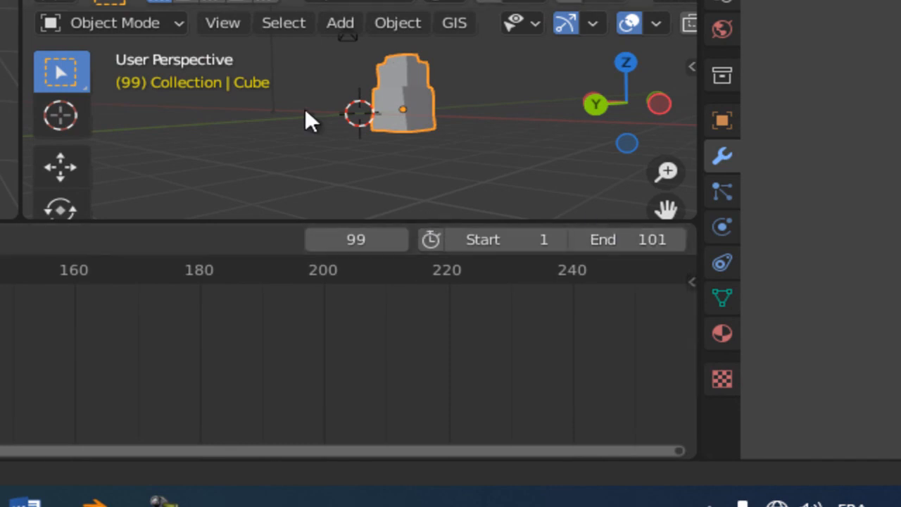
left_click(654, 238)
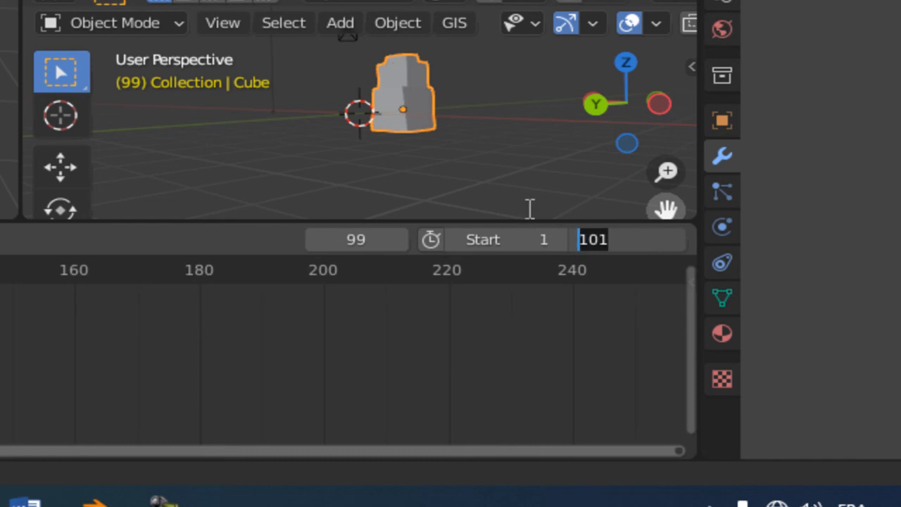
type("100")
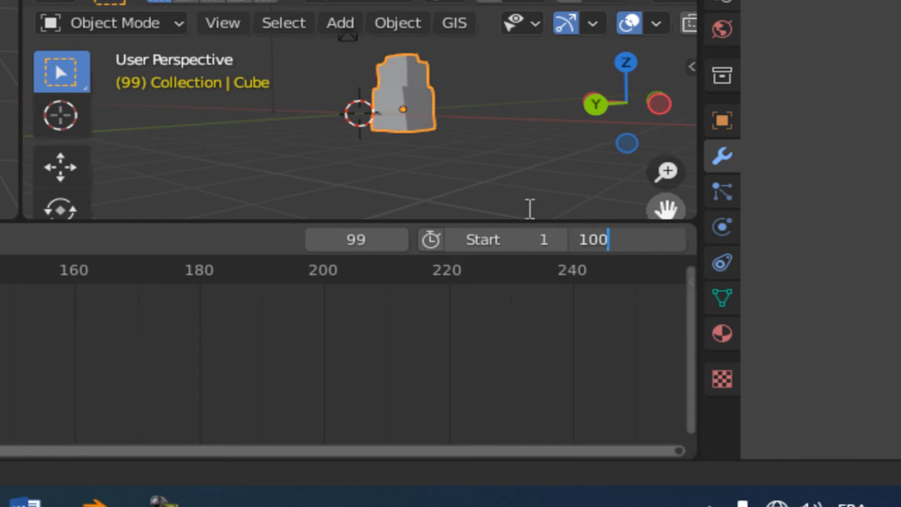
key("Return")
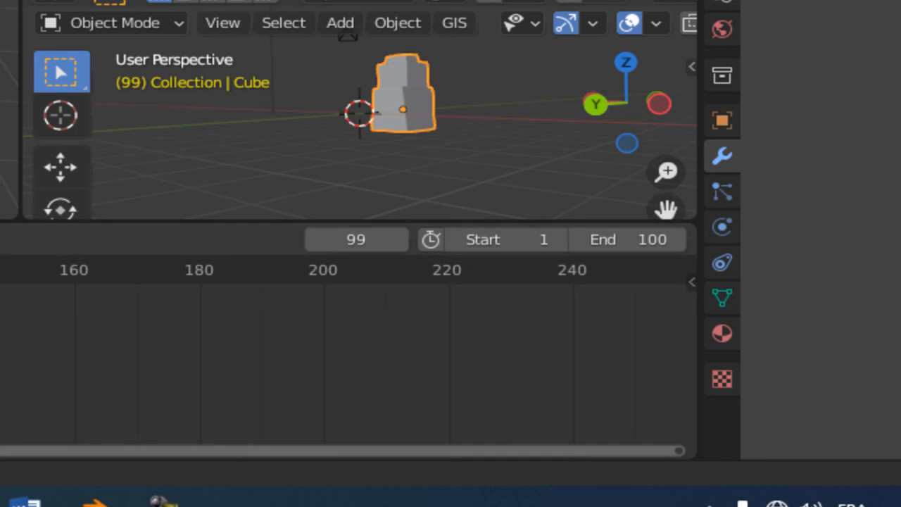
key("space")
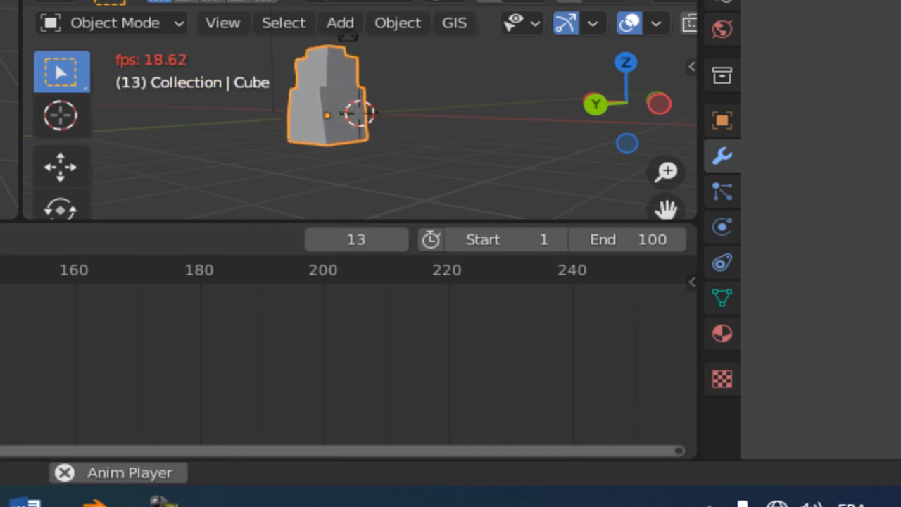